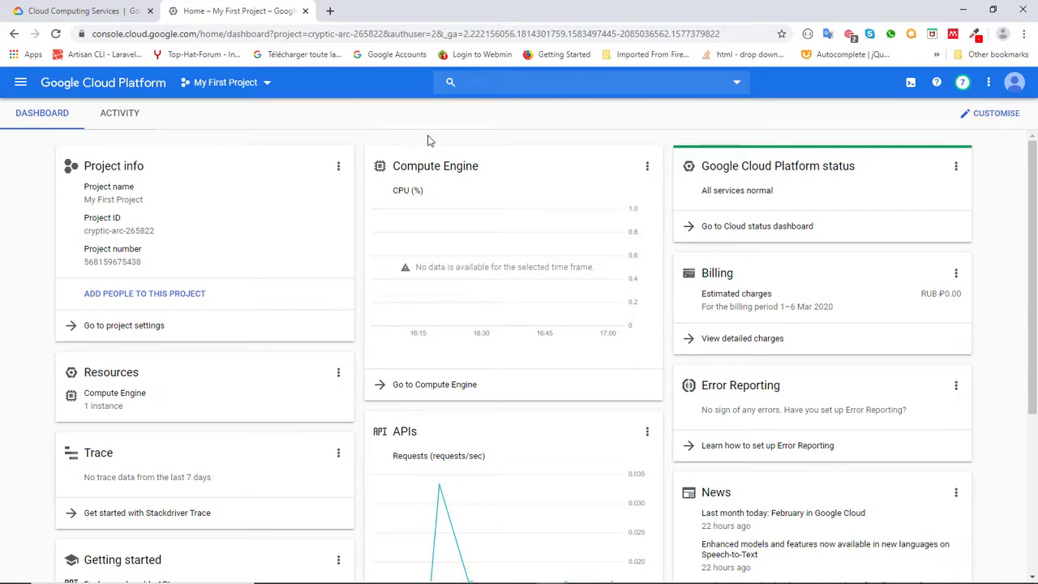
# - Open the Quotas page of IAM & Admin for My First Project
pyautogui.click(20, 82)
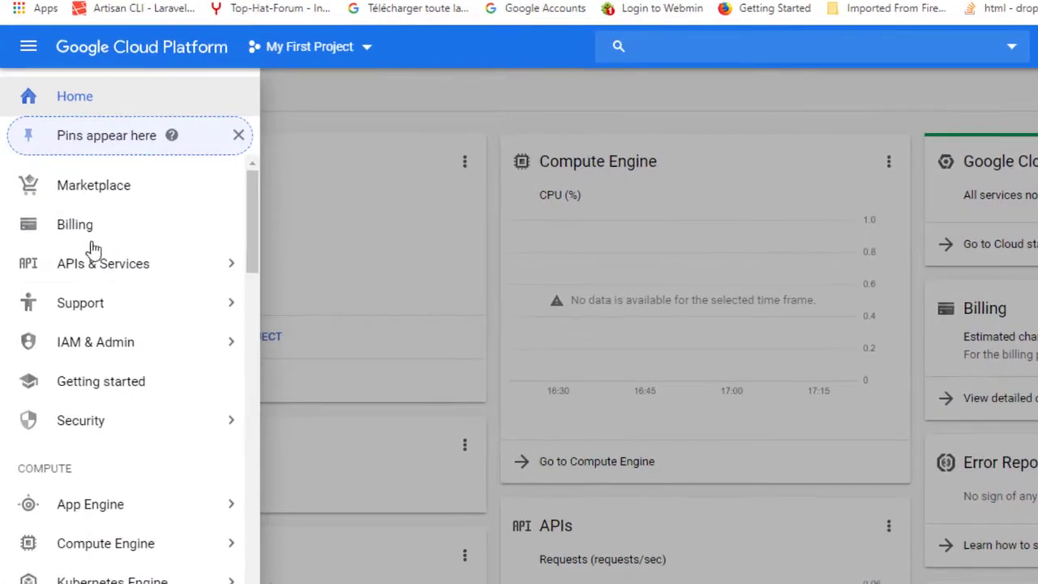
pyautogui.moveTo(104, 342)
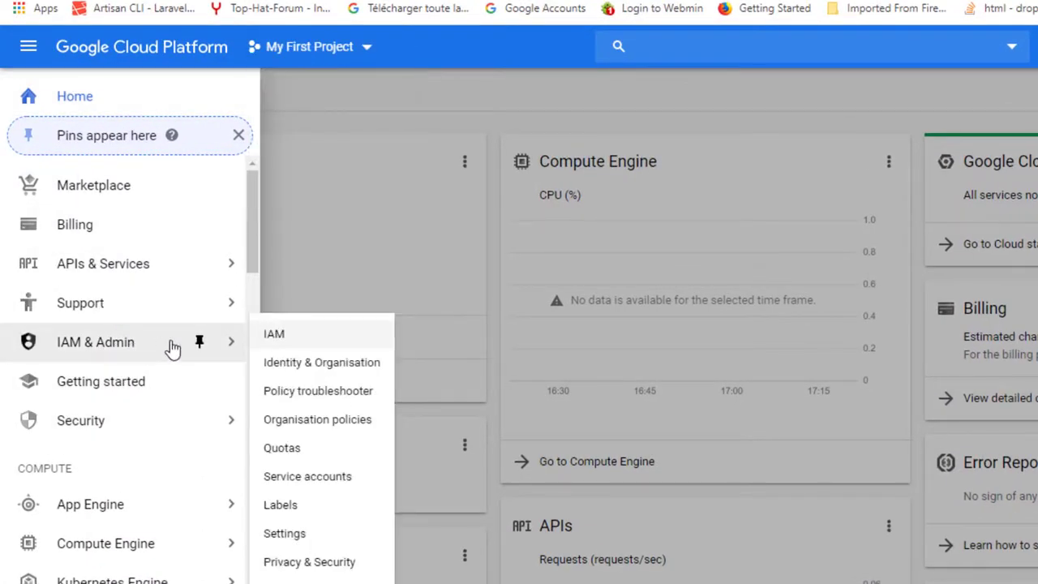
pyautogui.click(285, 452)
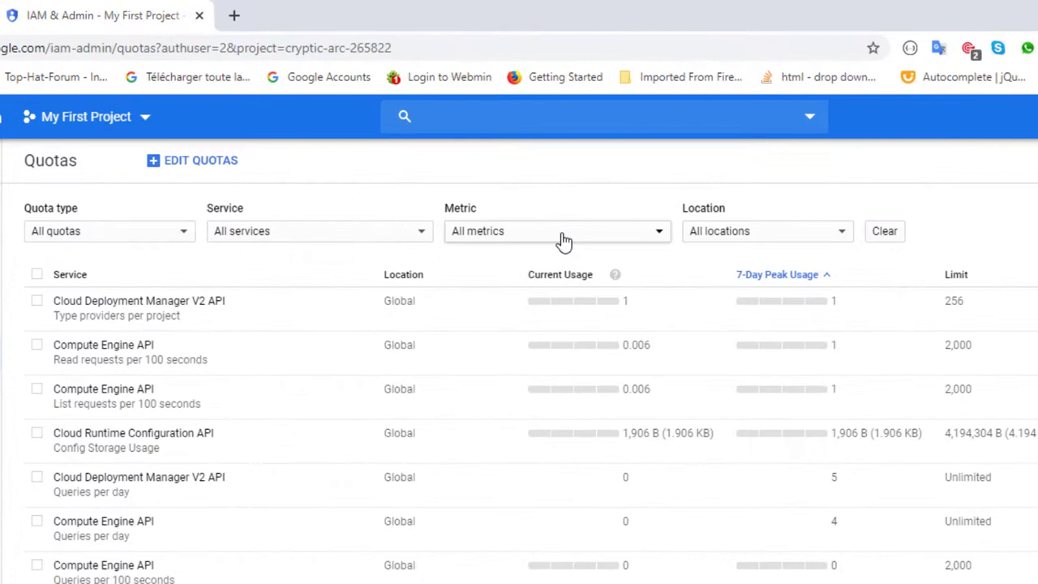
# - Filter the quotas so that only the GPUs (all regions) metric is listed
pyautogui.click(564, 235)
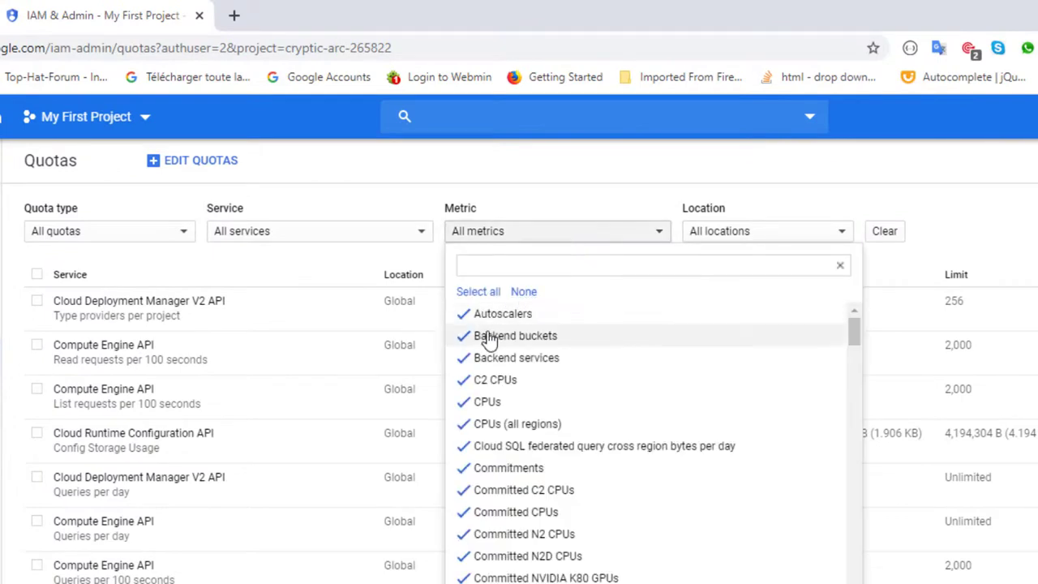
pyautogui.click(524, 294)
pyautogui.click(503, 266)
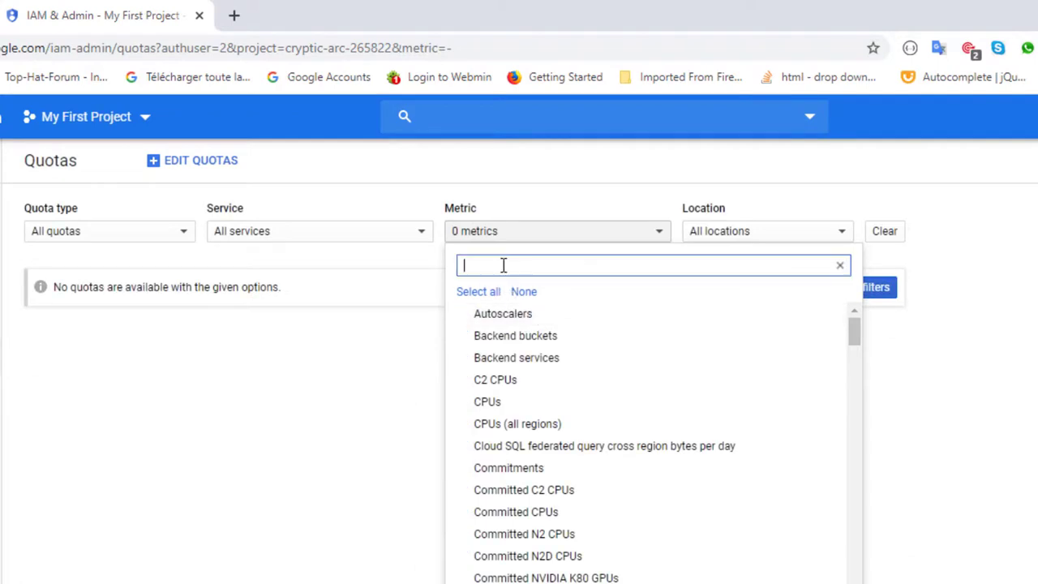
pyautogui.write('GPU')
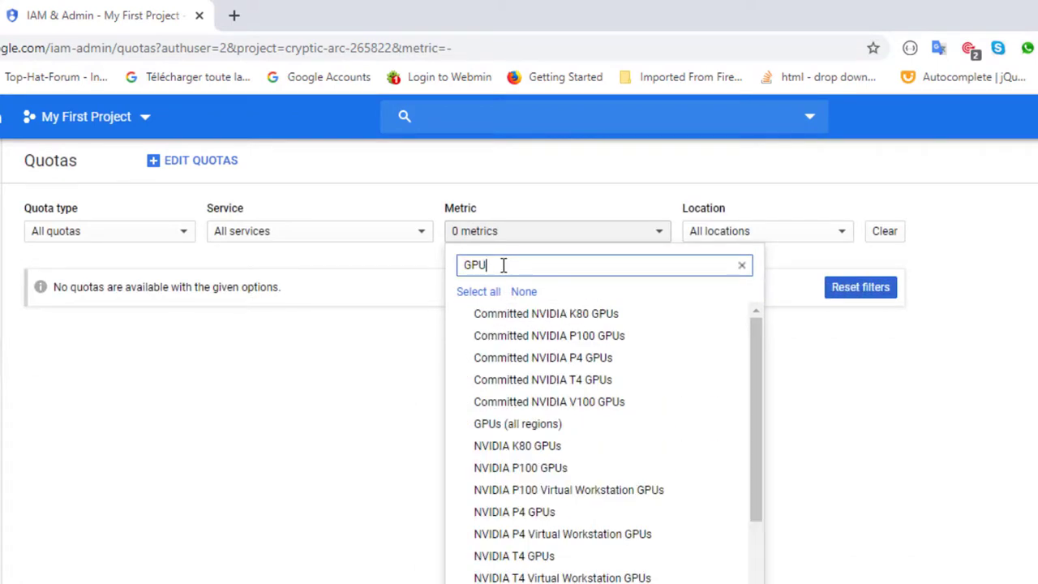
pyautogui.click(460, 429)
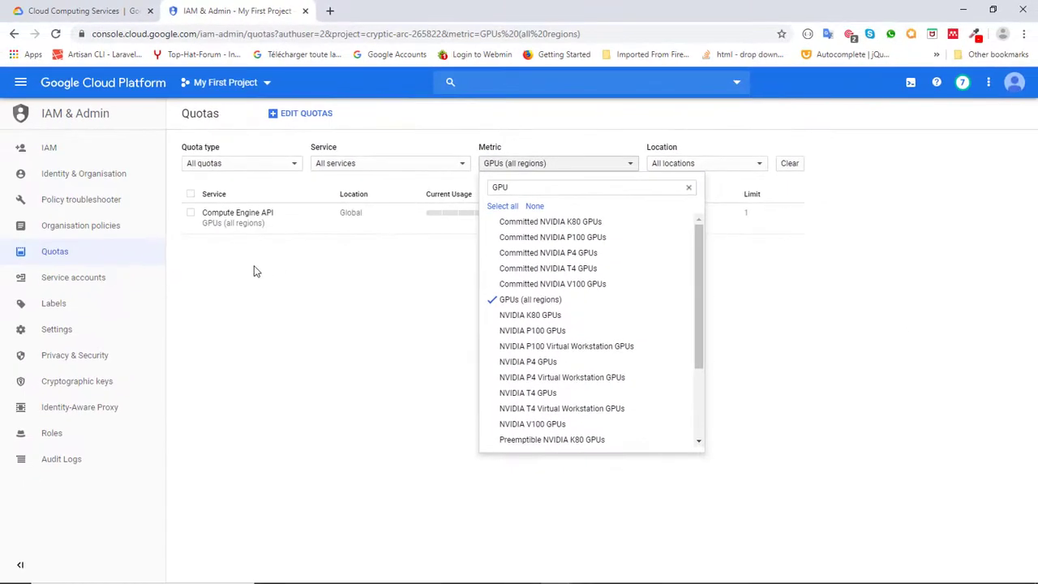
pyautogui.click(201, 243)
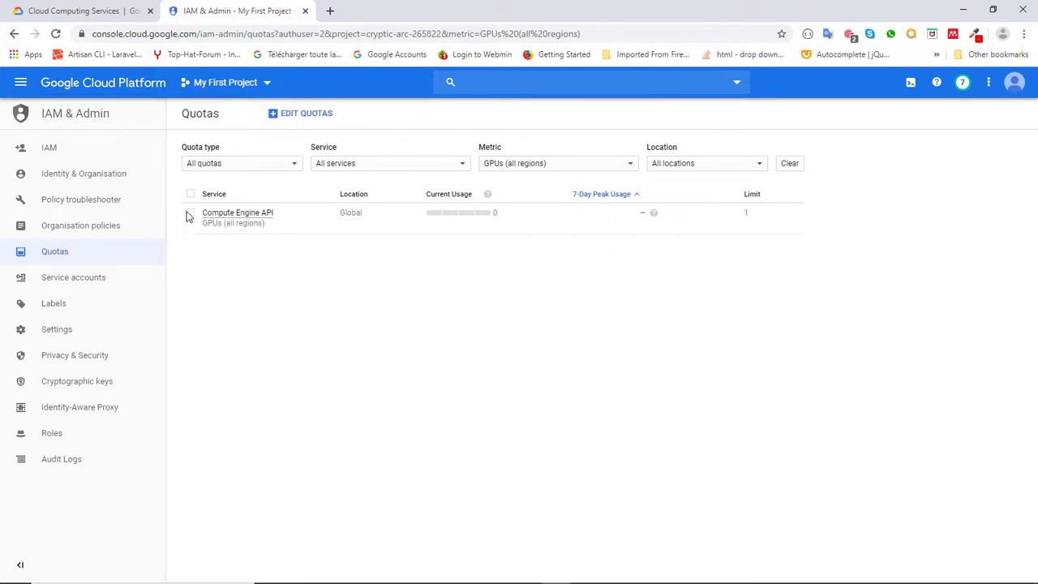
# - Fill in a quota edit request for Compute Engine API GPUs (all regions) with new limit 1 and description "For Machine Learning"
pyautogui.click(192, 215)
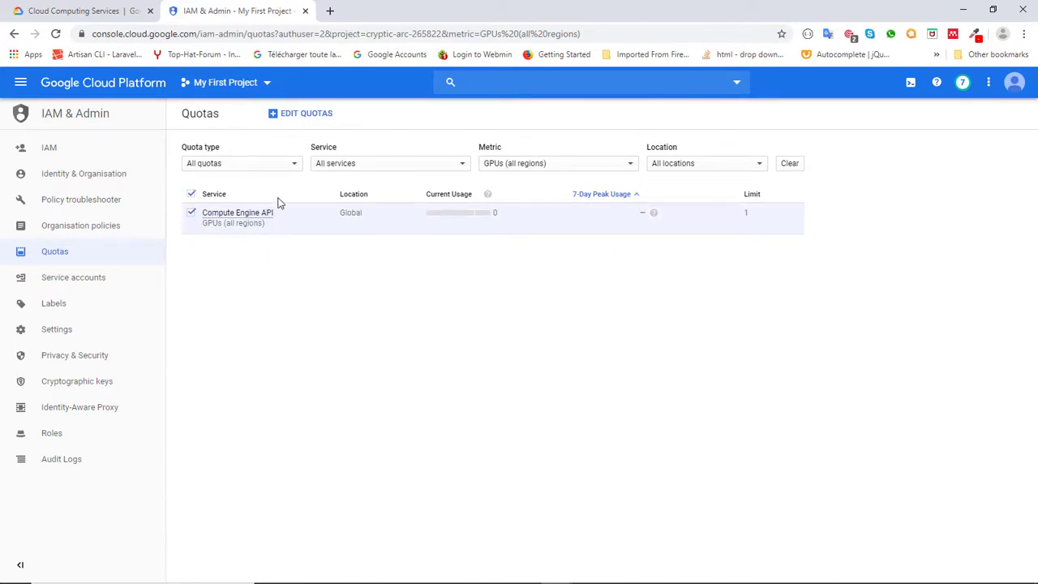
pyautogui.click(298, 115)
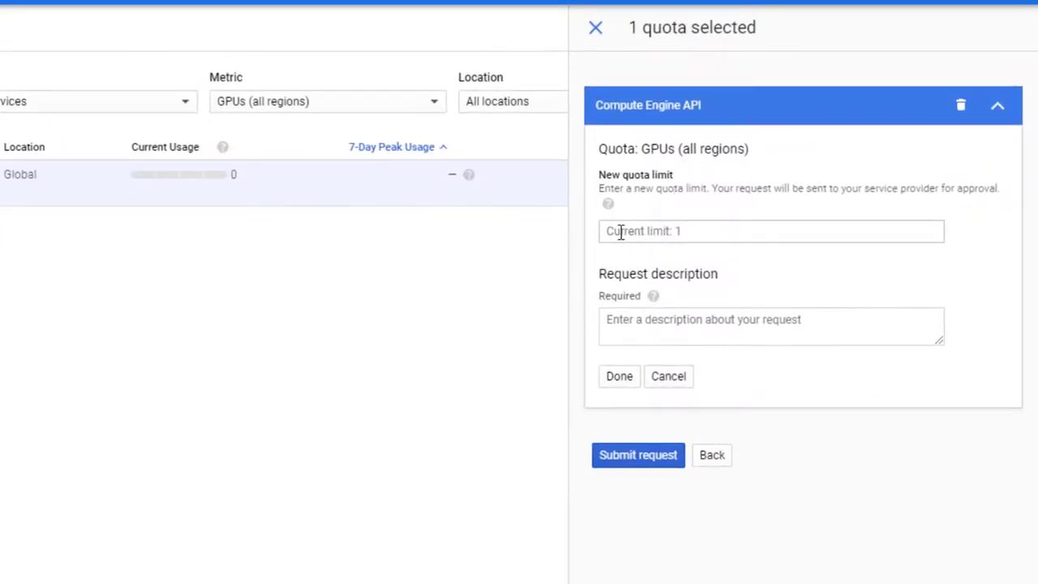
pyautogui.click(690, 231)
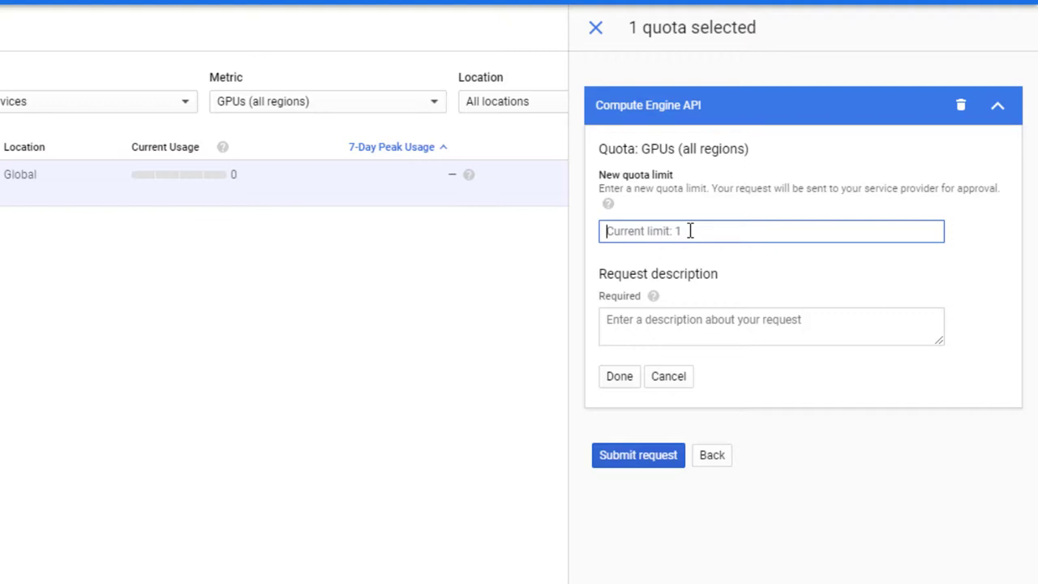
pyautogui.write('1')
pyautogui.click(640, 324)
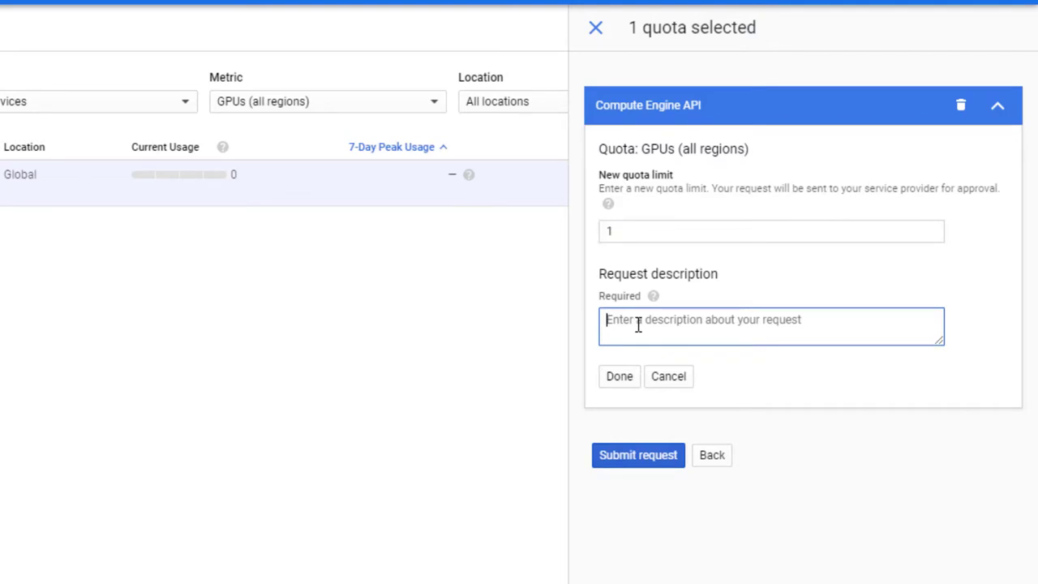
pyautogui.write('For Machine')
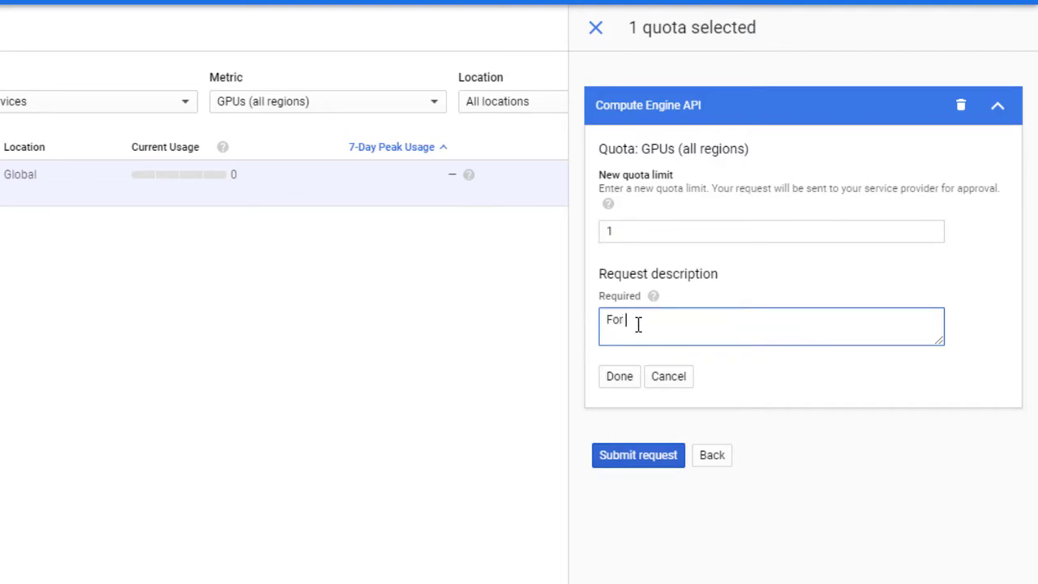
pyautogui.write(' Learning')
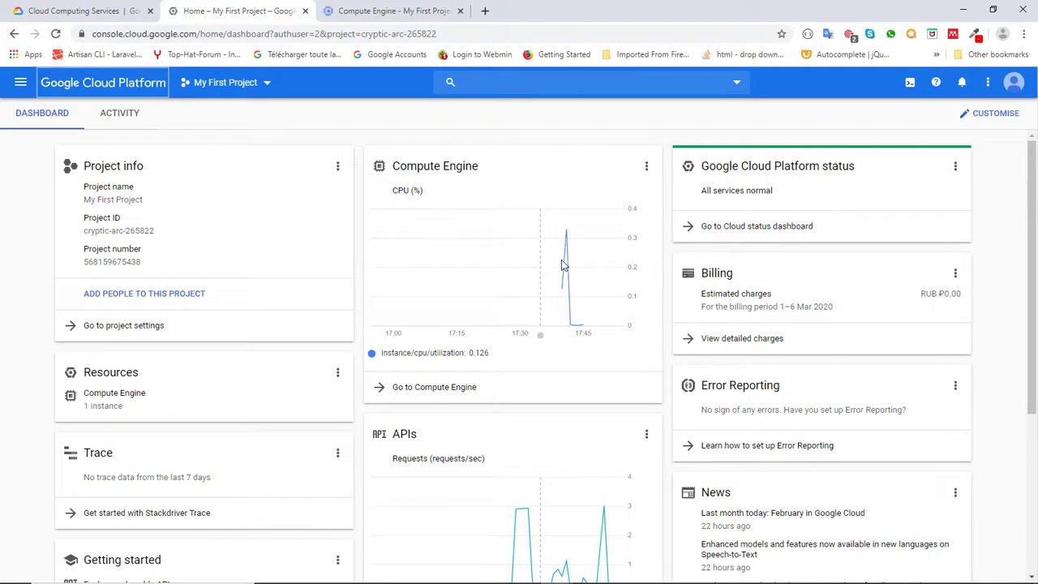
# - Open the VM instances page of Compute Engine
pyautogui.click(20, 85)
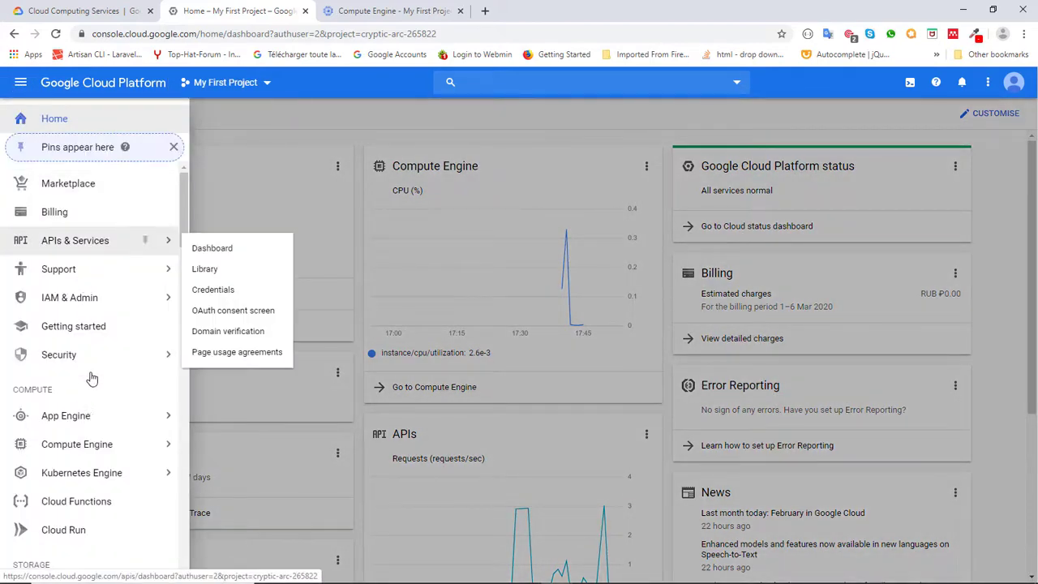
pyautogui.moveTo(81, 446)
pyautogui.click(145, 443)
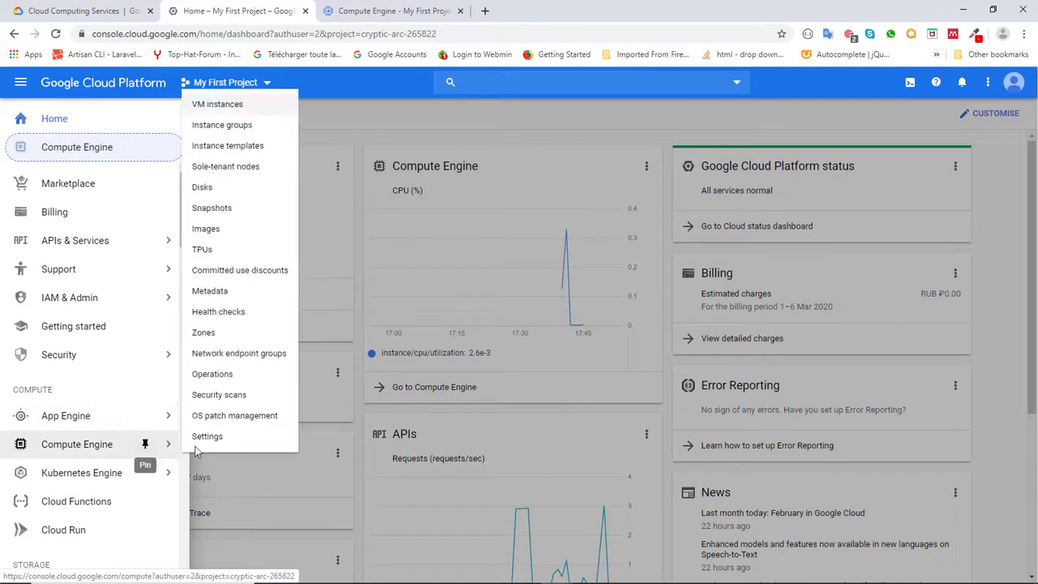
pyautogui.click(219, 105)
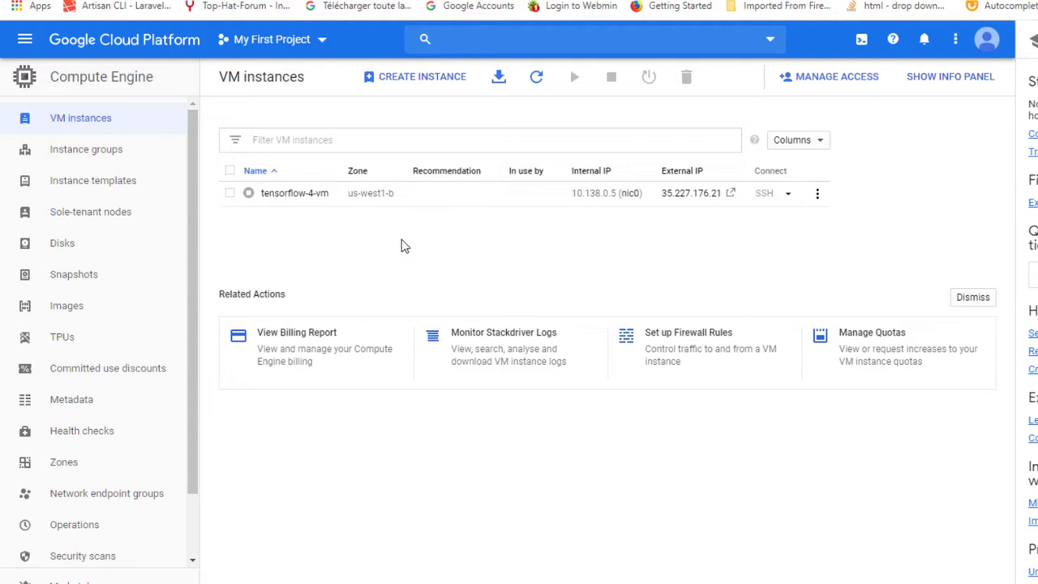
# - Start creating a VM instance and search the Marketplace virtual machines for "deep learning vm"
pyautogui.click(408, 78)
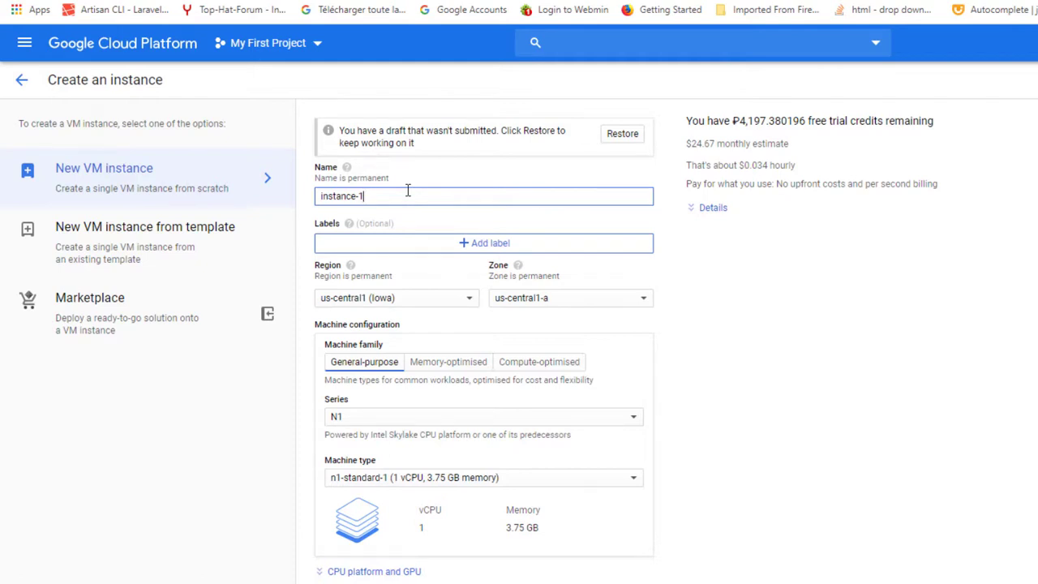
pyautogui.click(99, 307)
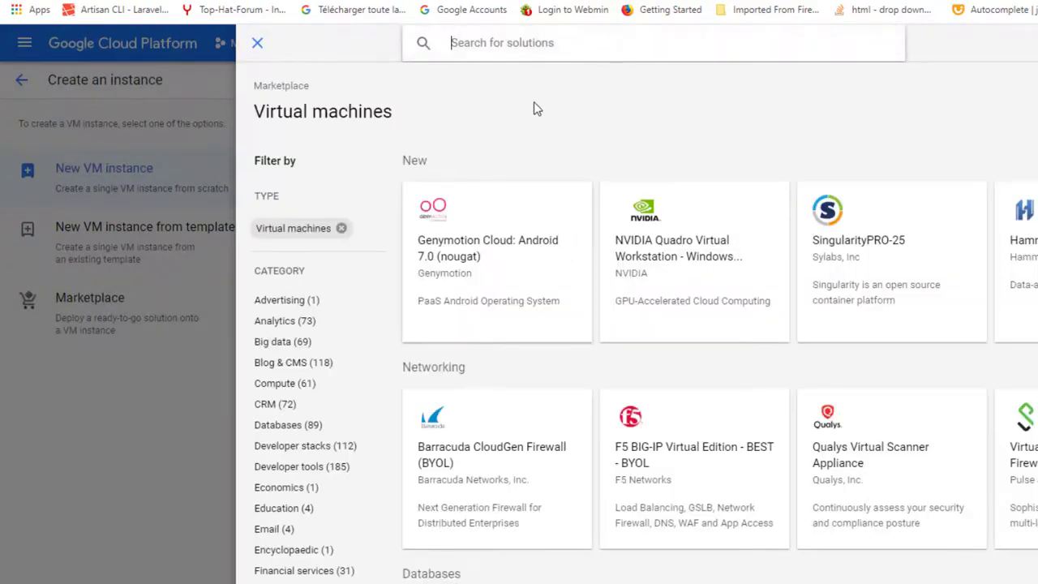
pyautogui.click(531, 43)
pyautogui.write('d')
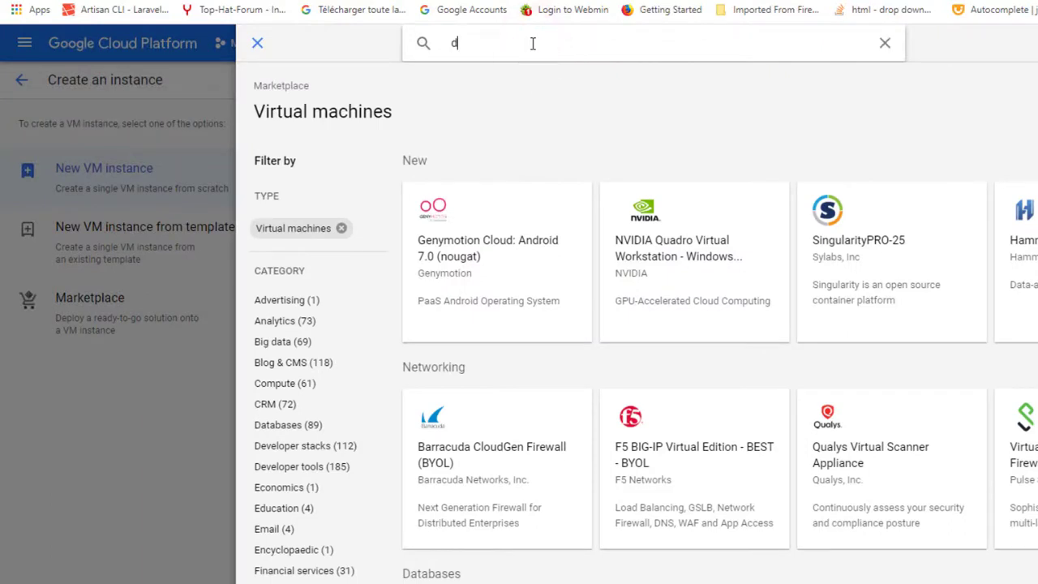
pyautogui.write('eep')
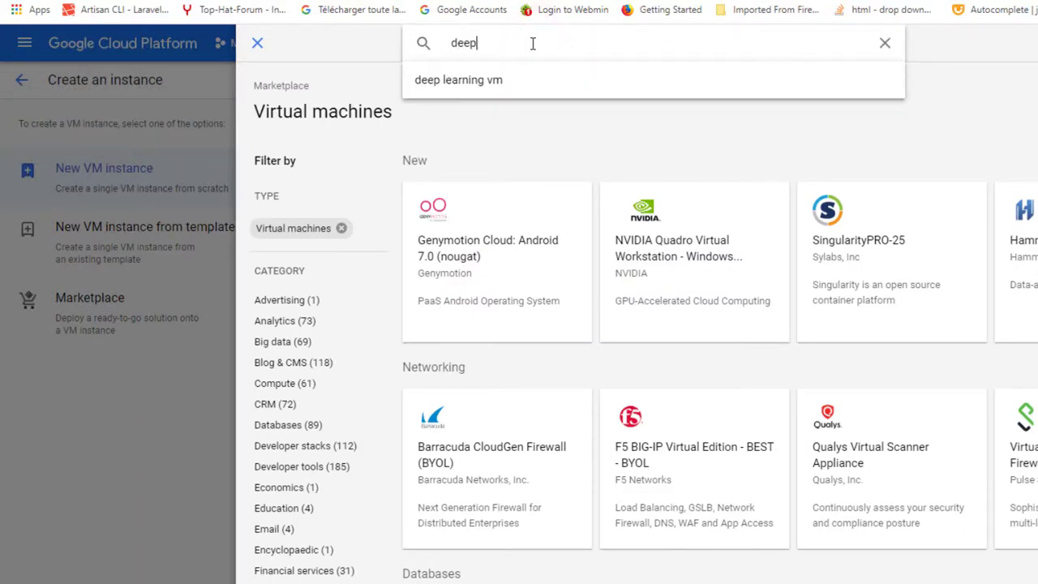
pyautogui.write('lear')
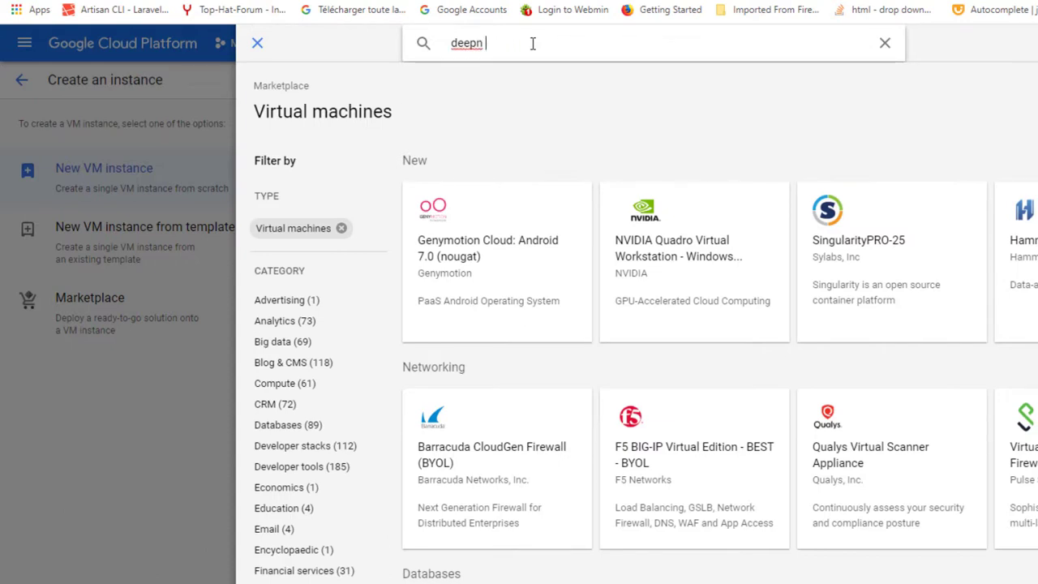
pyautogui.press('BackSpace')
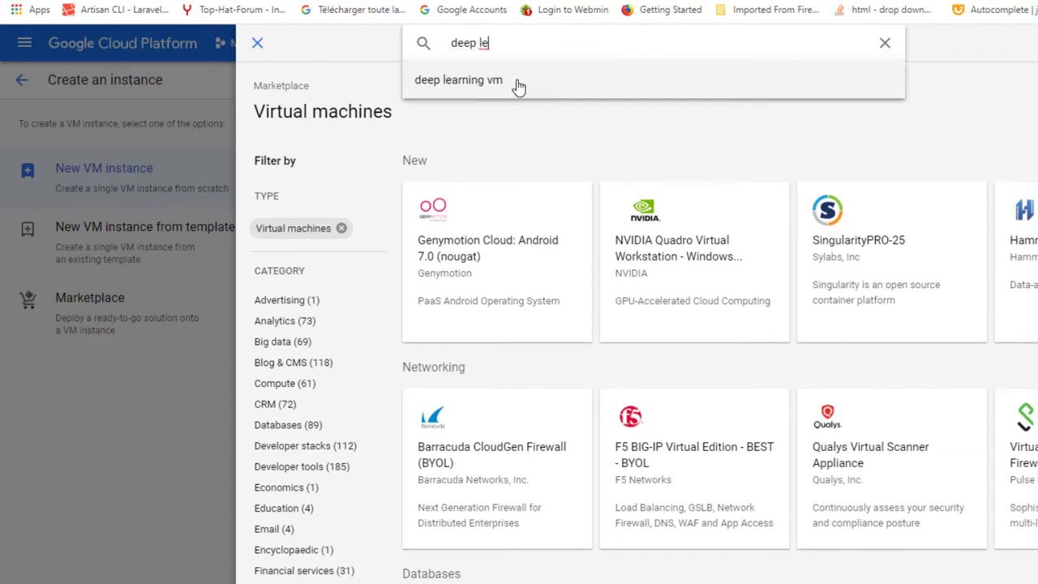
pyautogui.click(492, 81)
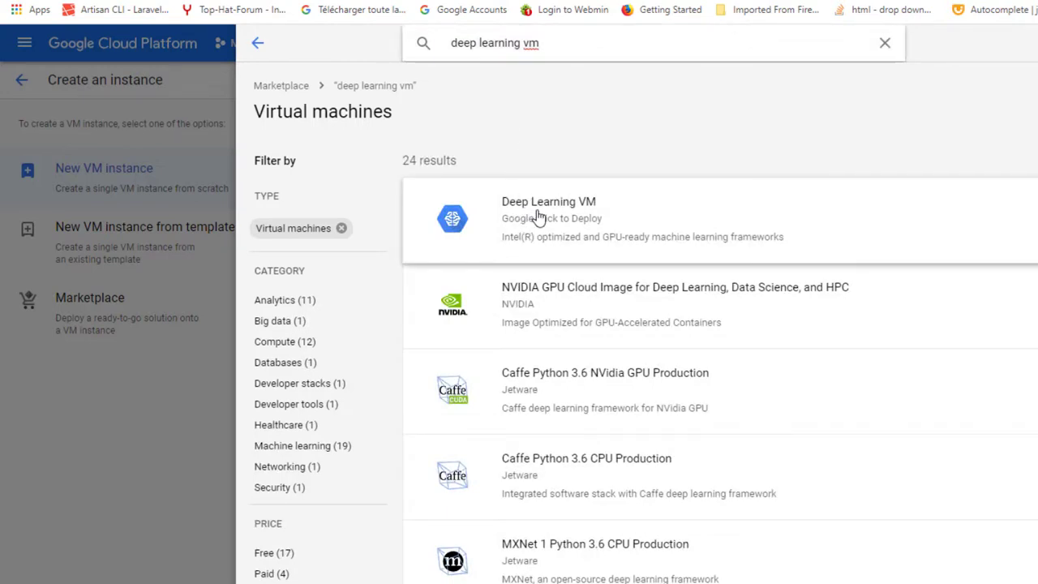
# - Review the Deep Learning VM solution from Google Click to Deploy and launch it as a new deployment
pyautogui.click(501, 203)
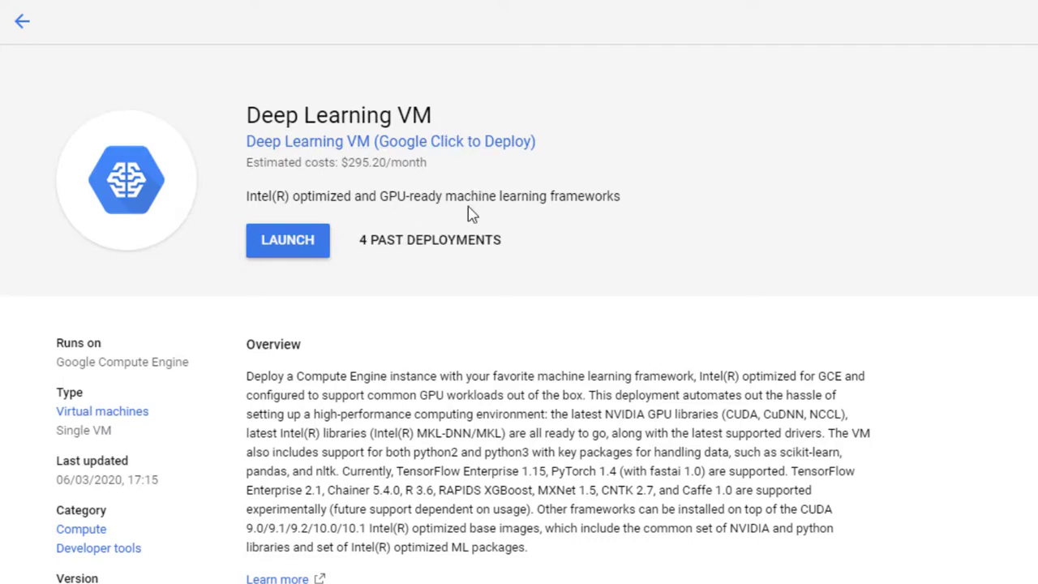
pyautogui.scroll(-3, 471, 214)
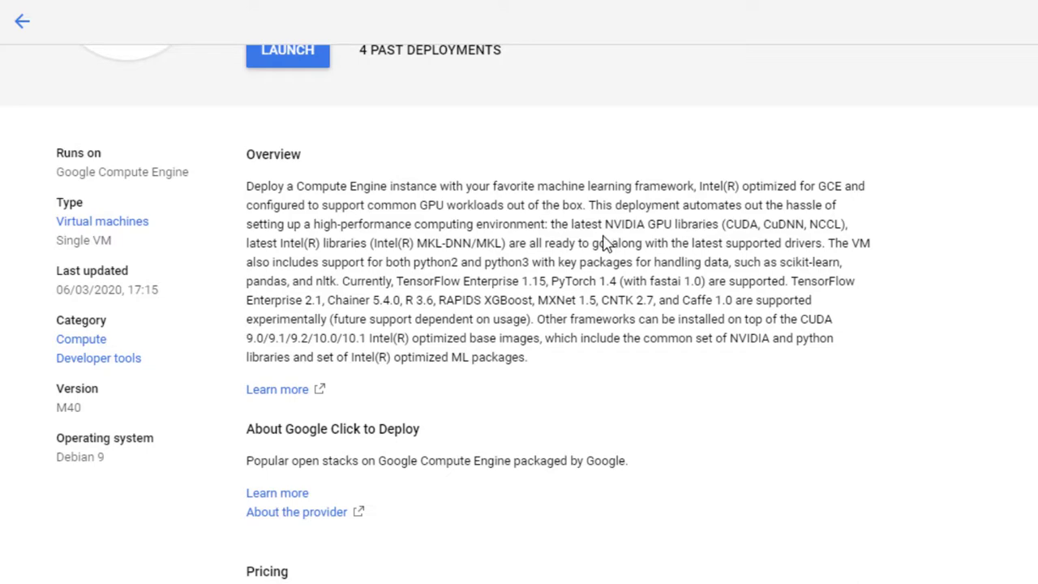
pyautogui.scroll(3, 604, 243)
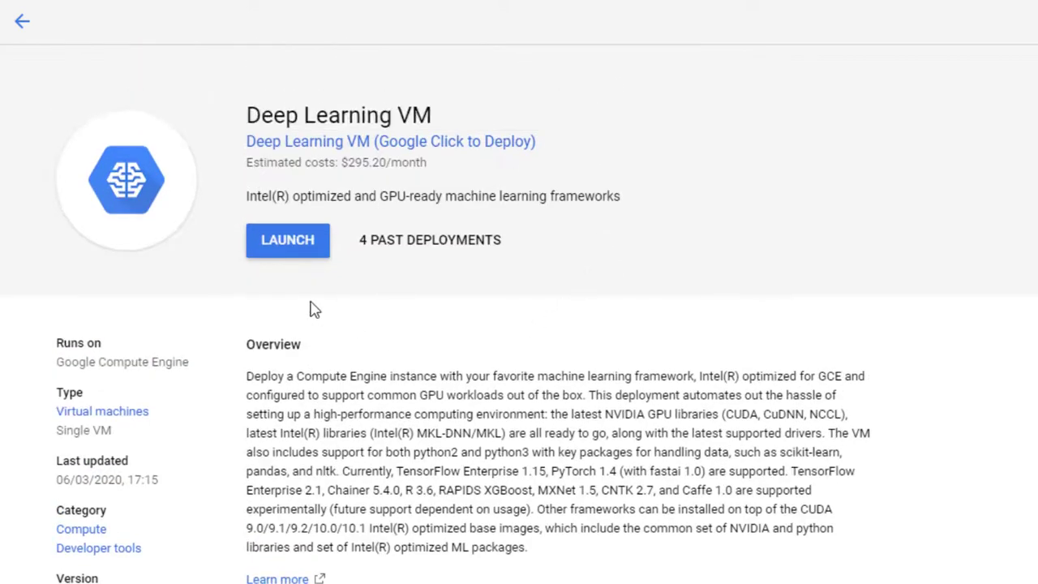
pyautogui.click(284, 243)
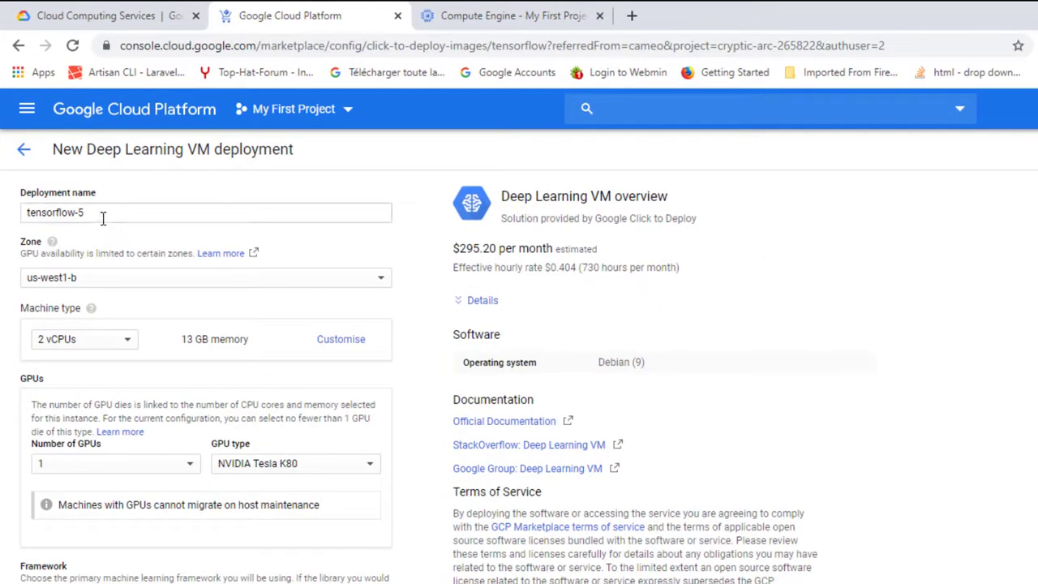
# - Name the deployment deeplearning and choose the n1-highmem-8 machine type with 8 vCPUs and 52 GB memory
pyautogui.tripleClick(99, 212)
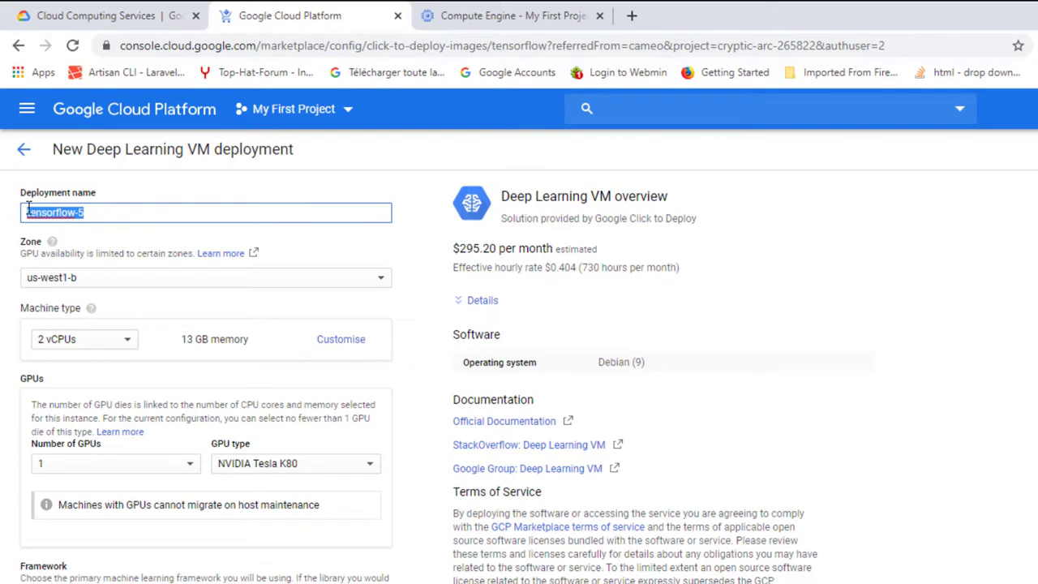
pyautogui.write('deeplearning')
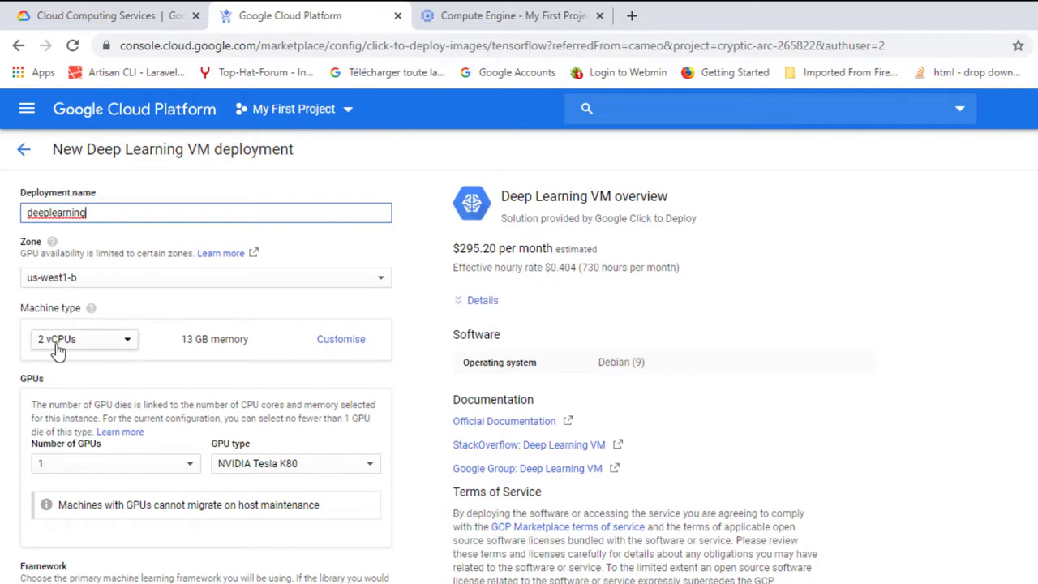
pyautogui.click(122, 341)
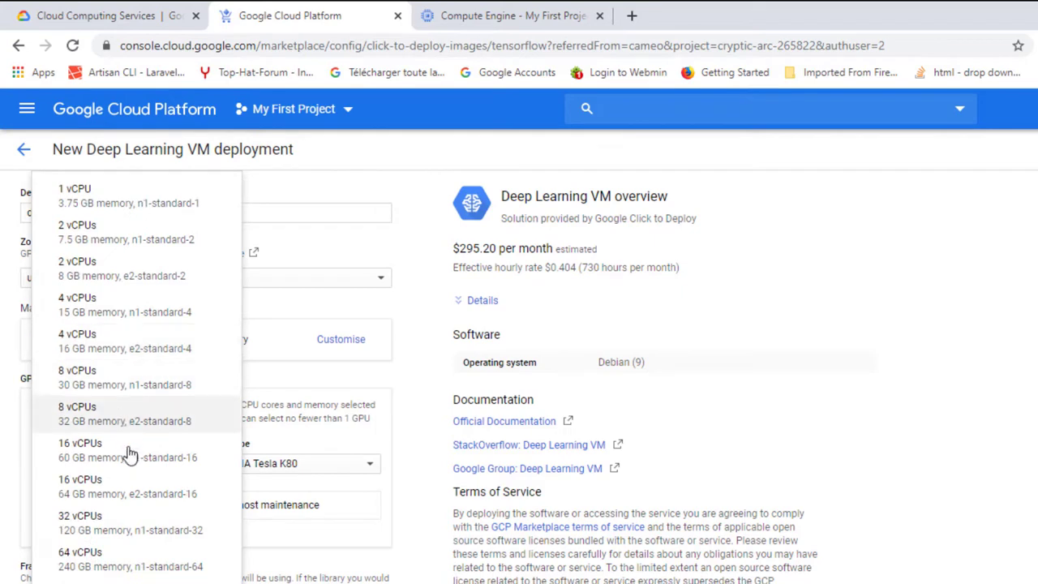
pyautogui.scroll(-3, 140, 519)
pyautogui.scroll(-3, 144, 545)
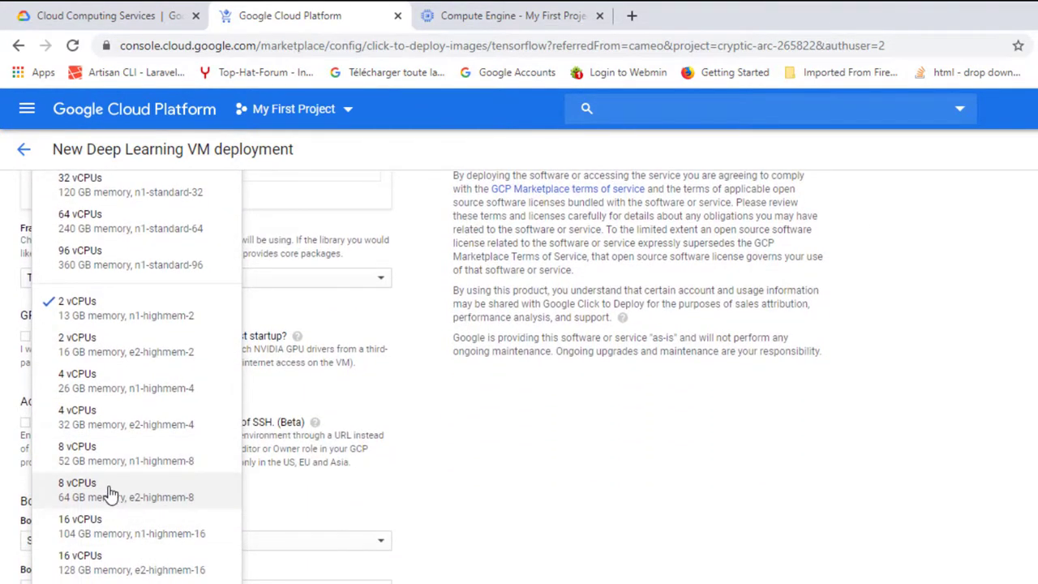
pyautogui.click(103, 460)
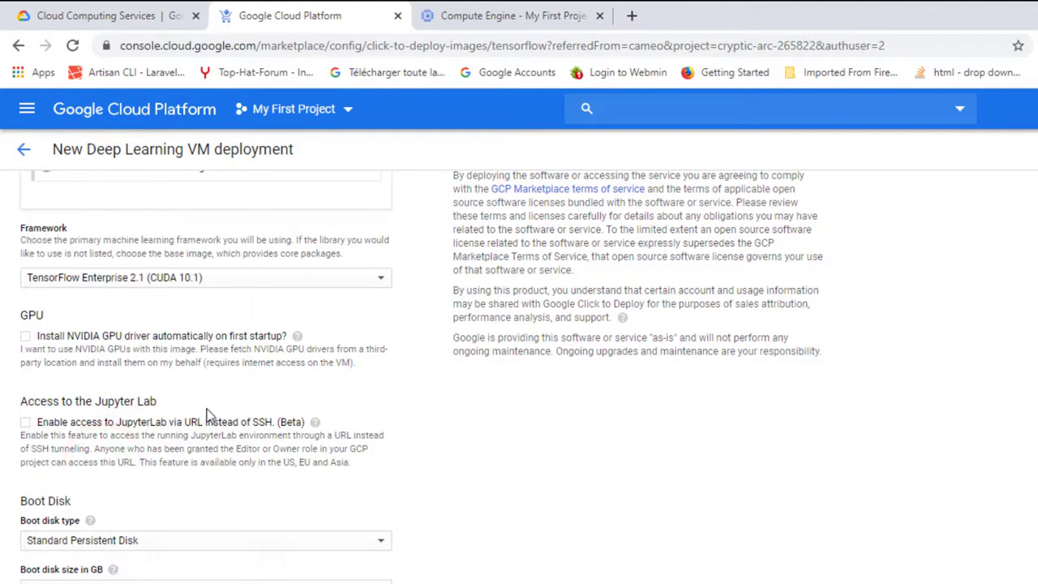
# - Customise the machine type and reduce its memory to 16 GB
pyautogui.scroll(4, 209, 412)
pyautogui.click(347, 339)
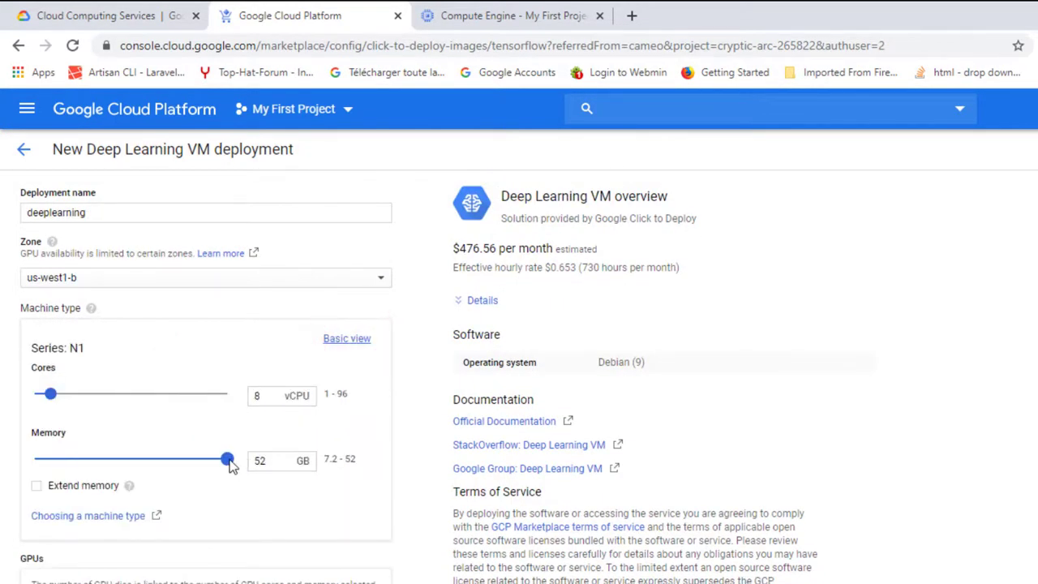
pyautogui.moveTo(229, 459); pyautogui.dragTo(73, 430)
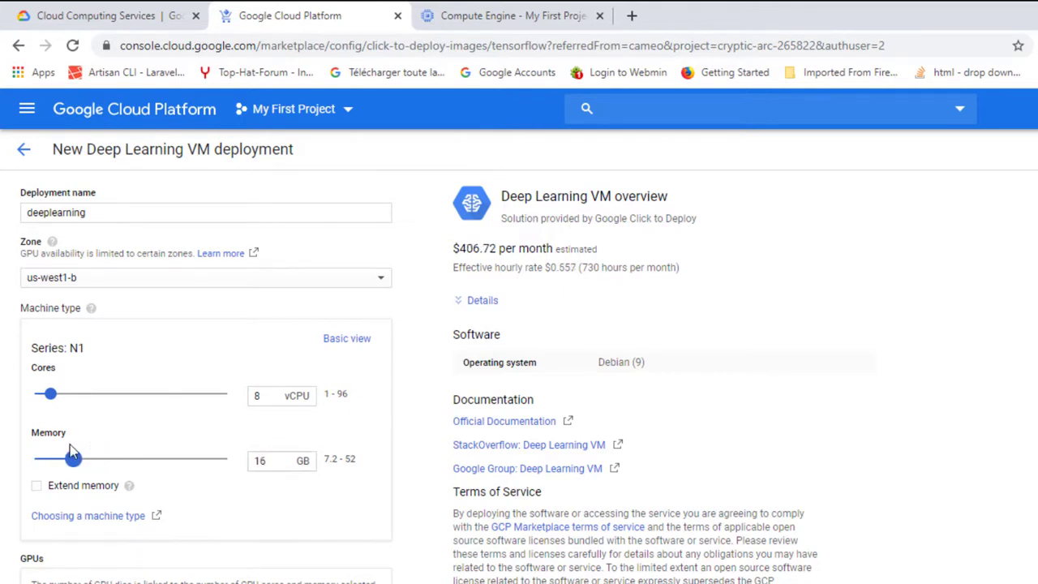
# - Return the machine type to the basic view and review the available GPU types without changing the selection
pyautogui.click(338, 341)
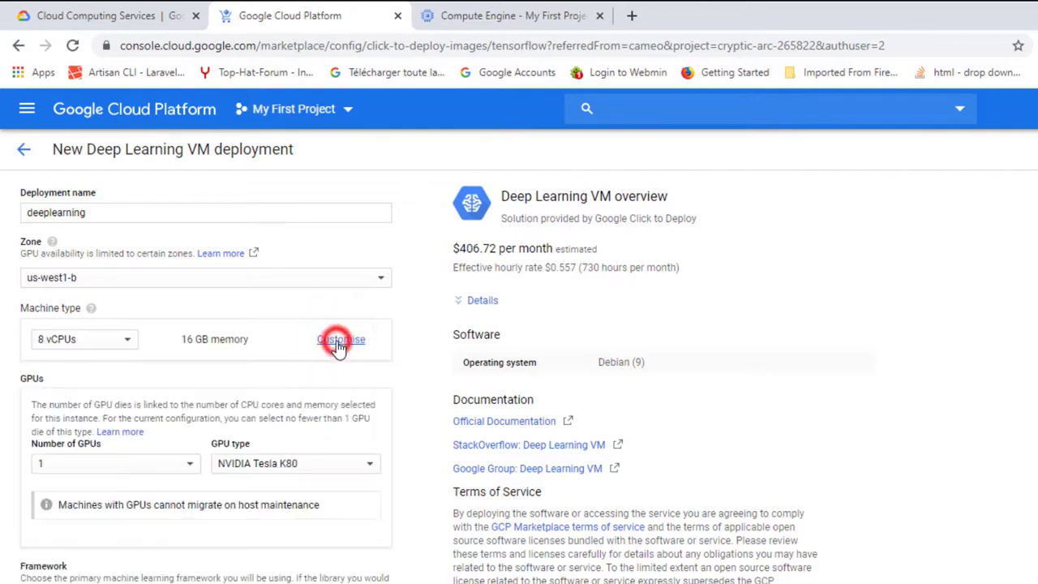
pyautogui.scroll(-1, 96, 422)
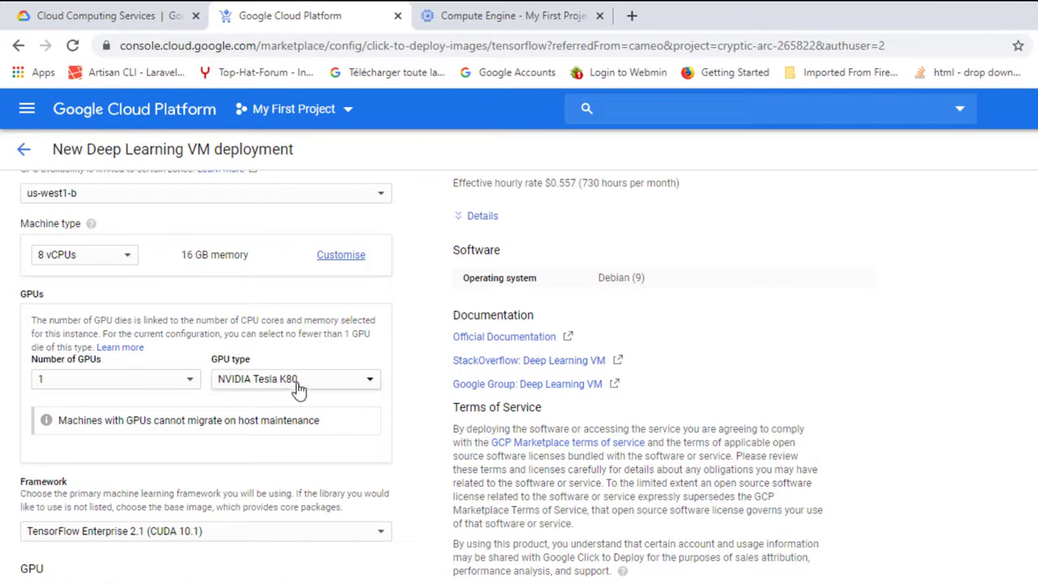
pyautogui.click(261, 387)
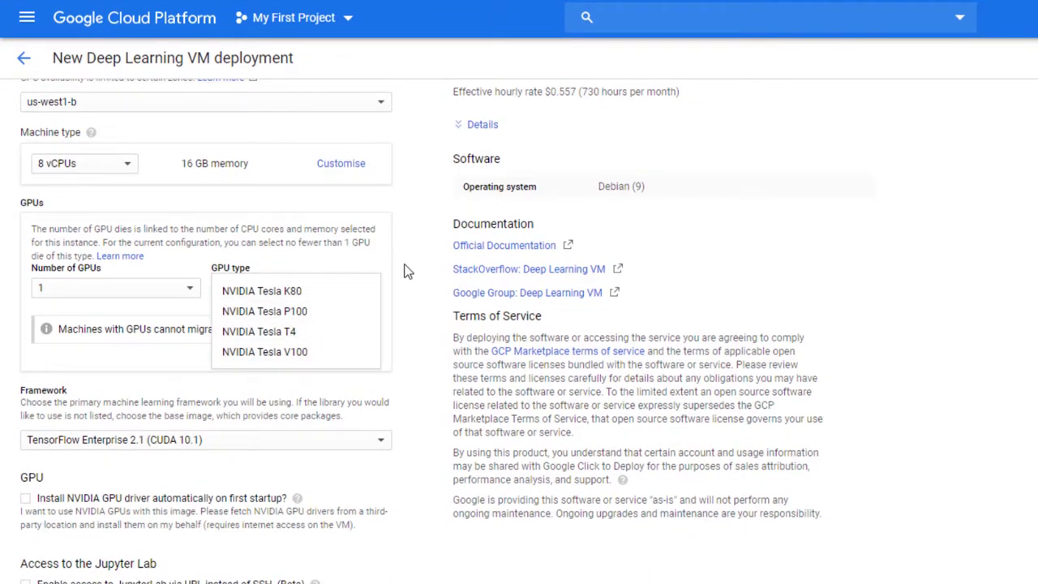
pyautogui.click(407, 270)
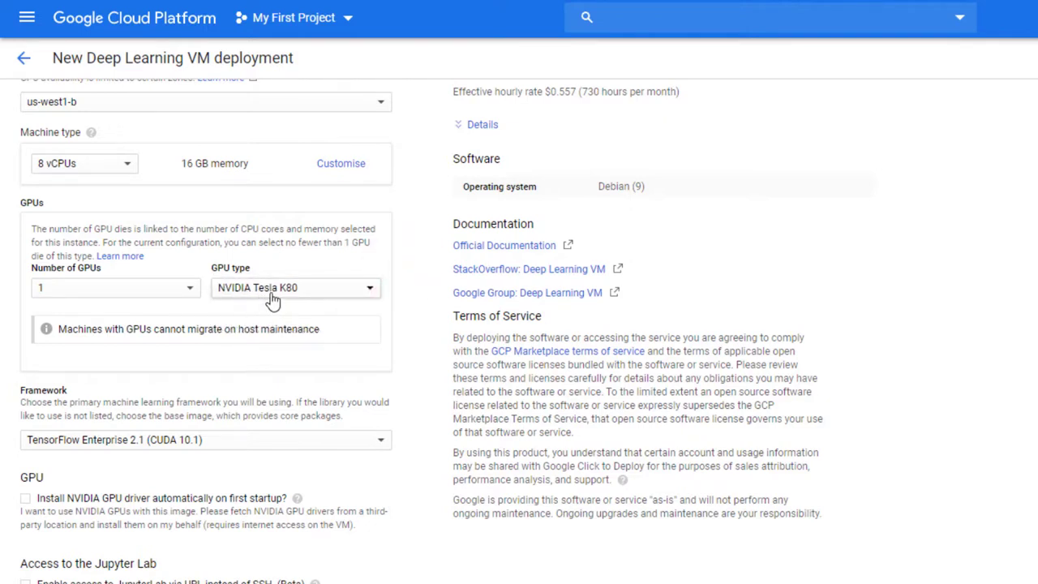
pyautogui.click(336, 292)
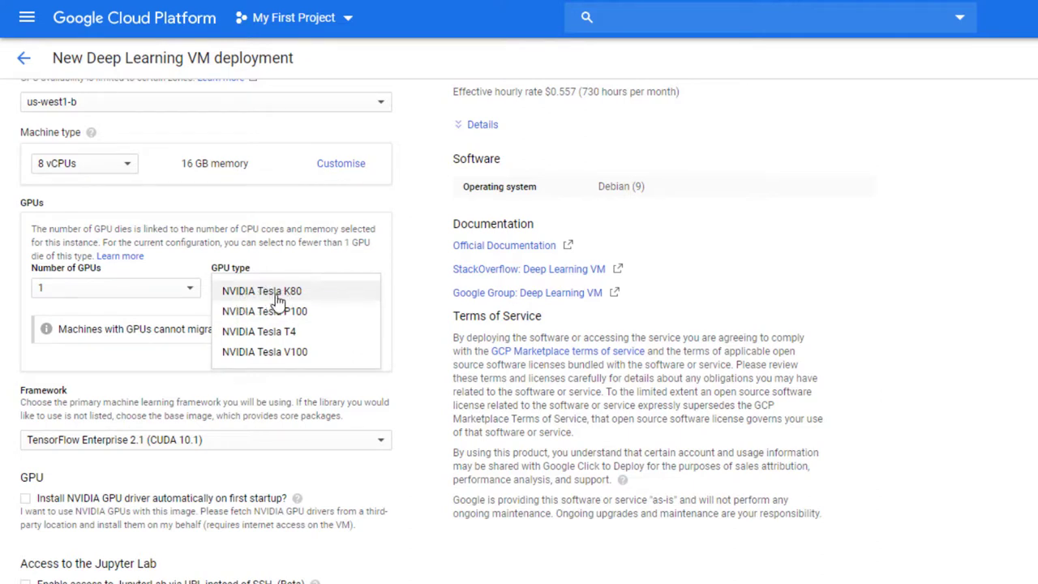
pyautogui.click(396, 288)
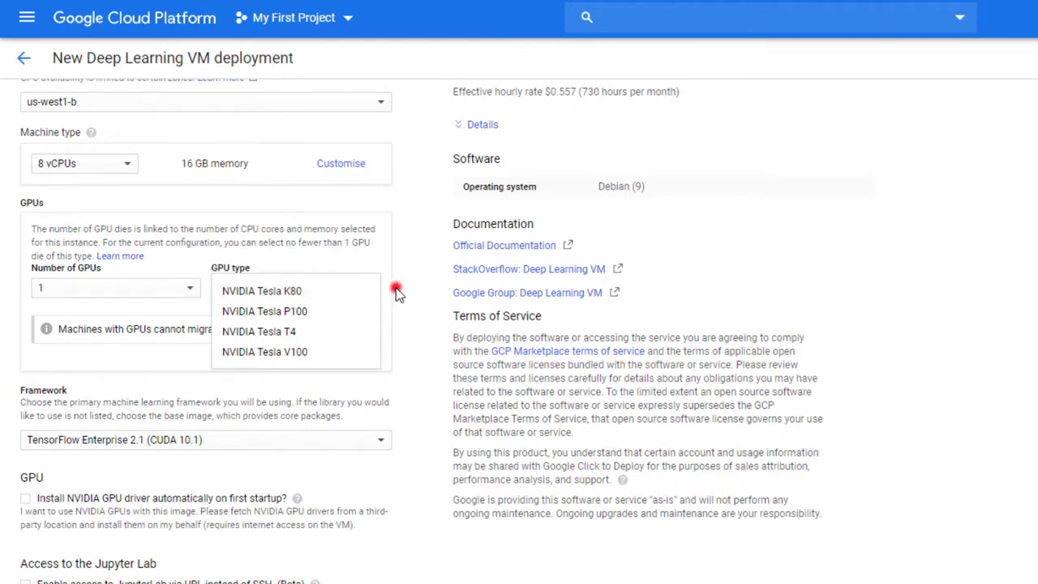
# - Set the deployment's framework to TensorFlow Enterprise 1.15
pyautogui.scroll(-1, 198, 332)
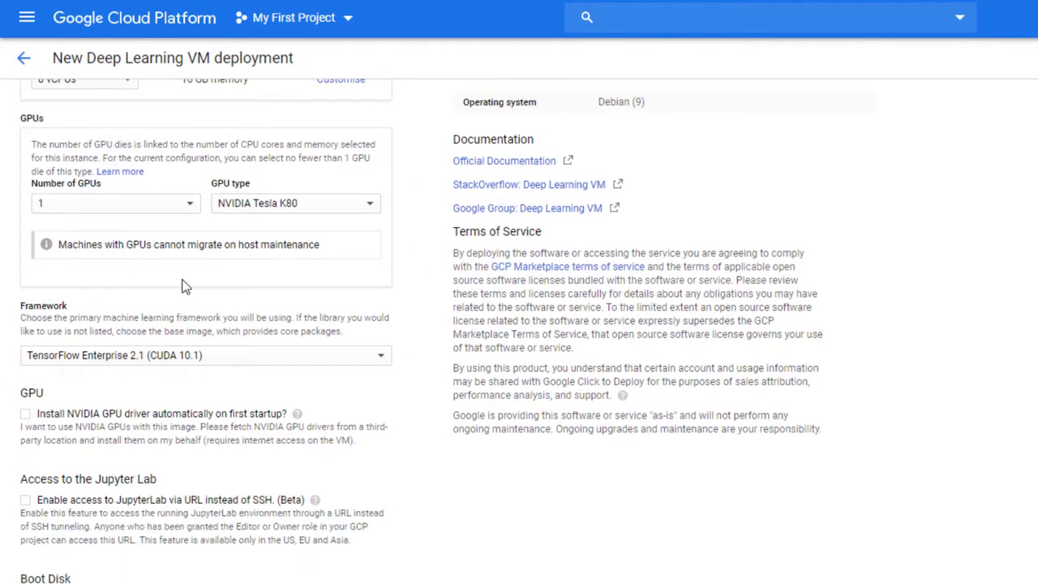
pyautogui.scroll(-1, 154, 276)
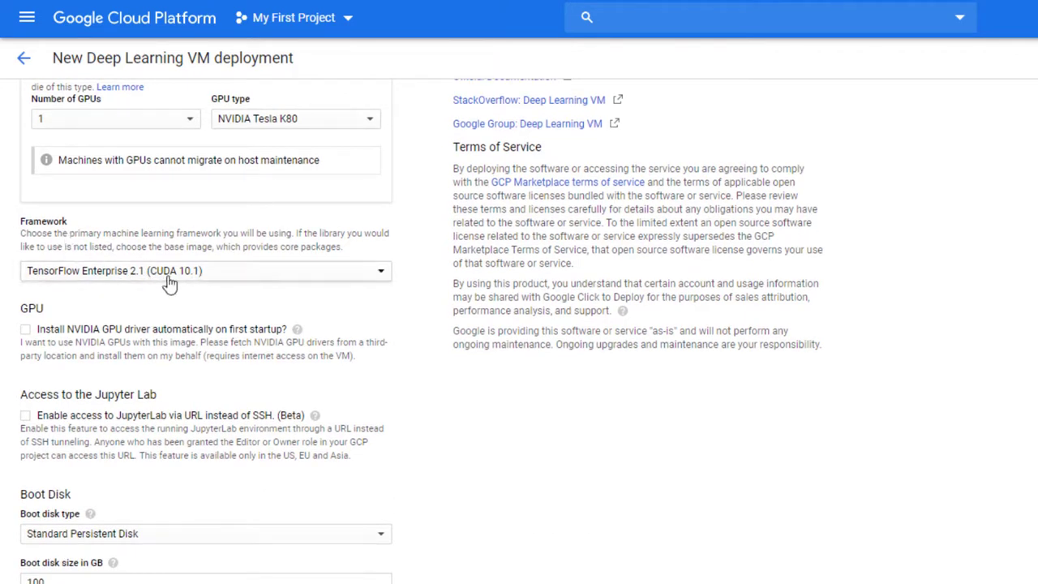
pyautogui.click(168, 280)
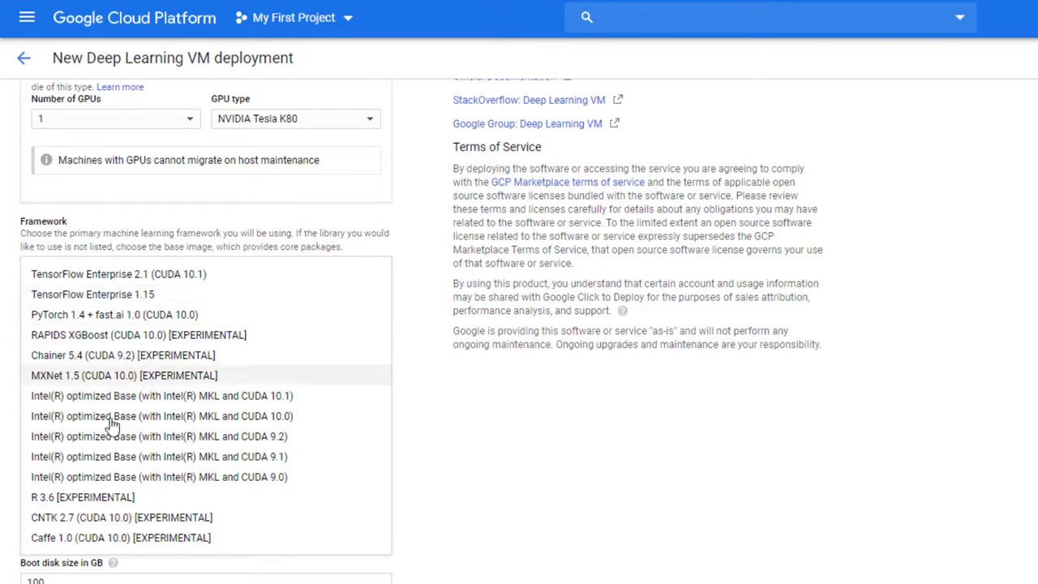
pyautogui.click(131, 297)
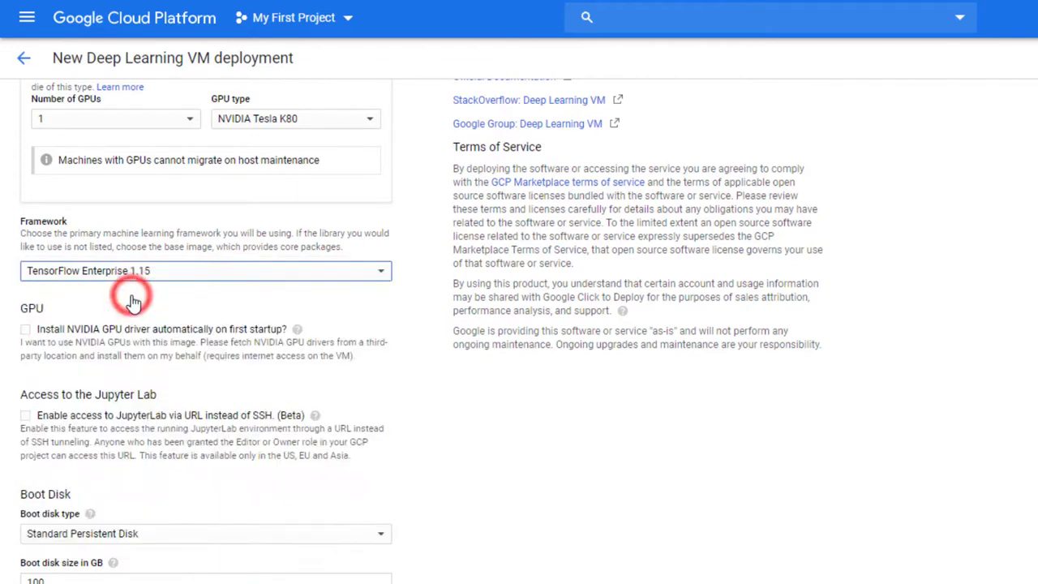
# - Enable automatic NVIDIA GPU driver installation on first startup and JupyterLab access via URL instead of SSH
pyautogui.click(26, 330)
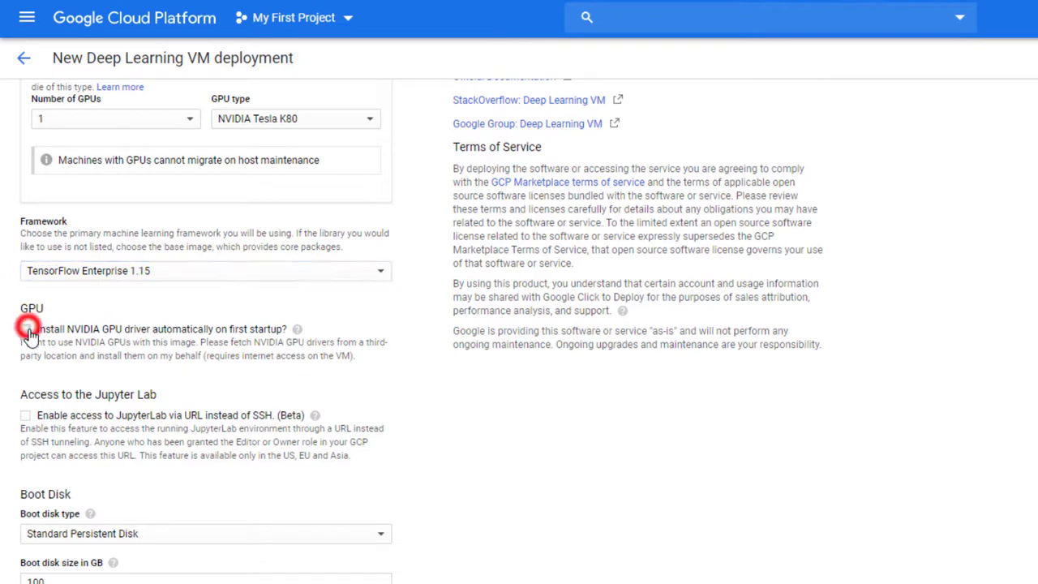
pyautogui.scroll(-2, 124, 341)
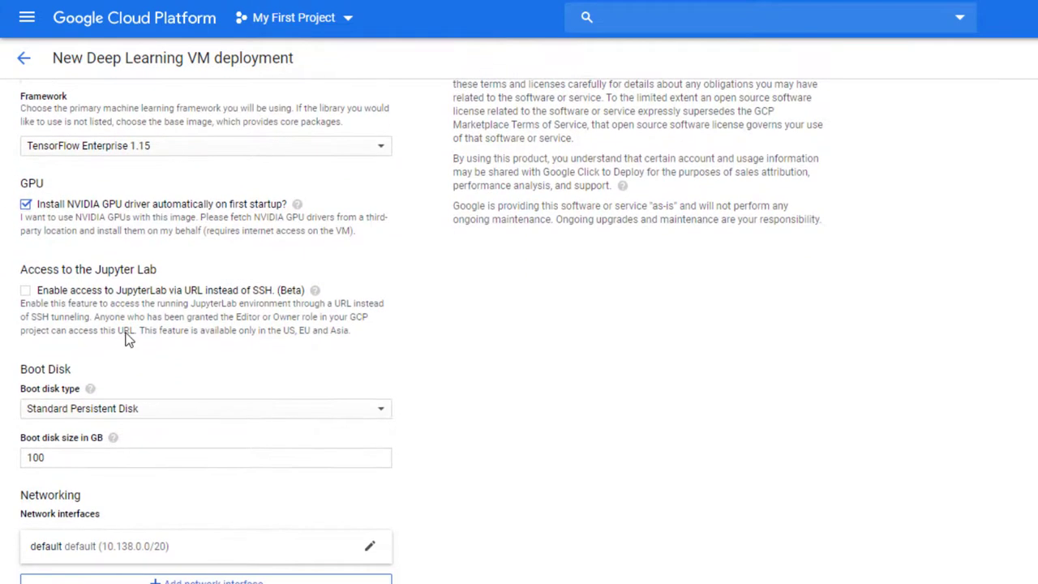
pyautogui.click(27, 290)
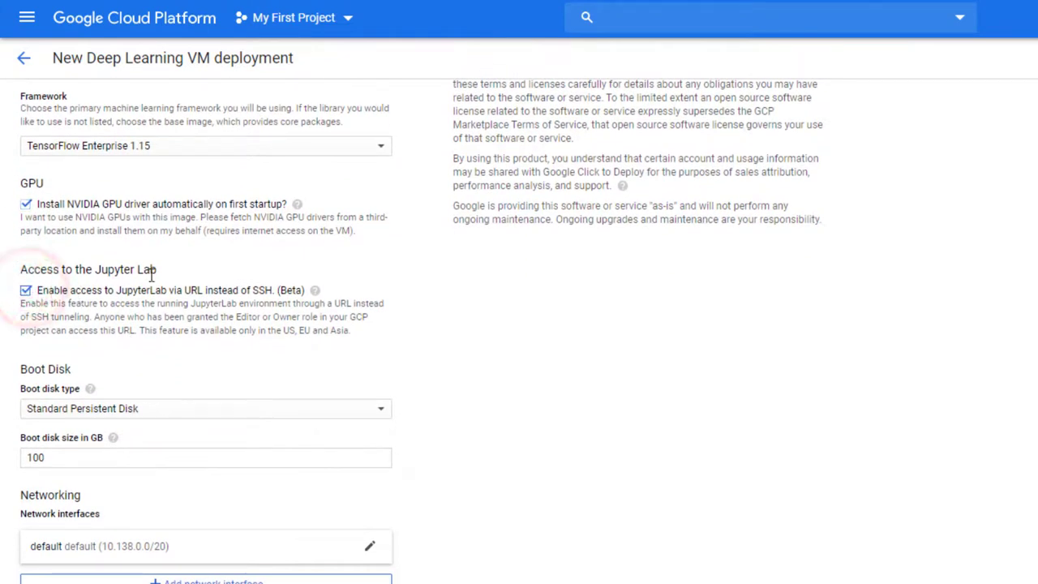
# - Check the boot disk size and the estimated monthly cost of the deployment
pyautogui.doubleClick(53, 457)
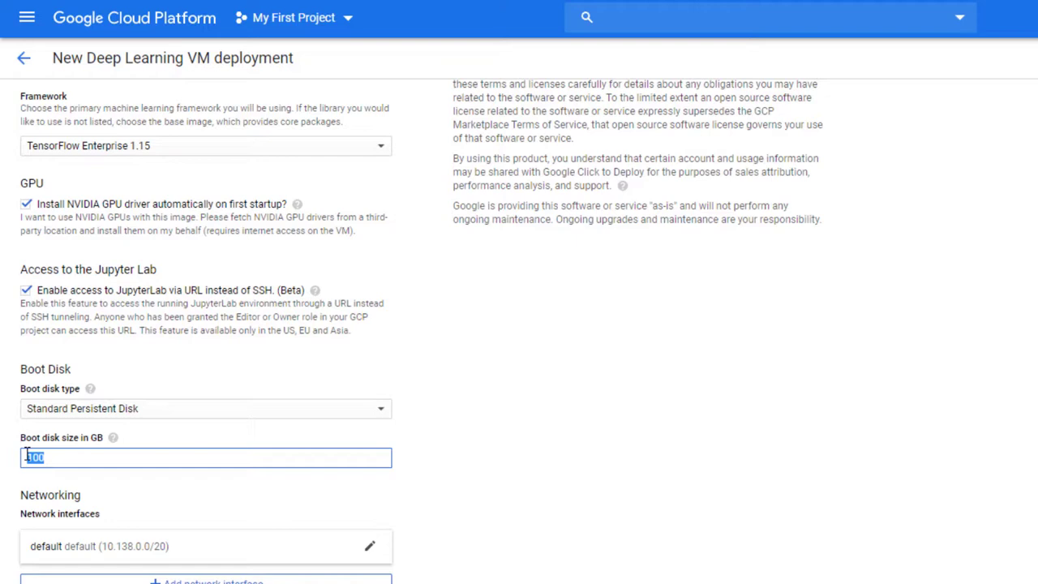
pyautogui.click(43, 457)
pyautogui.scroll(5, 132, 334)
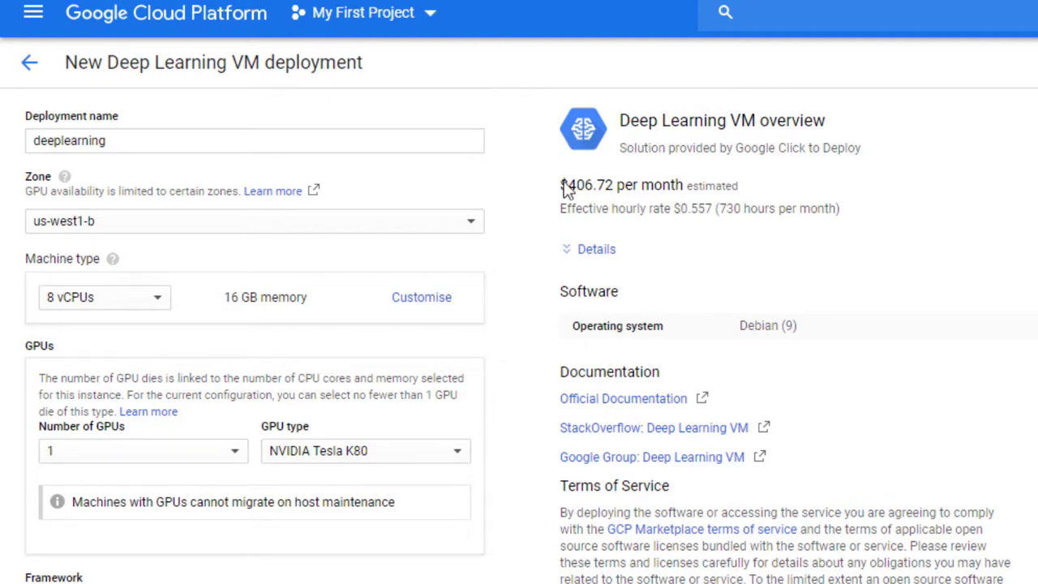
pyautogui.moveTo(561, 184); pyautogui.dragTo(686, 189)
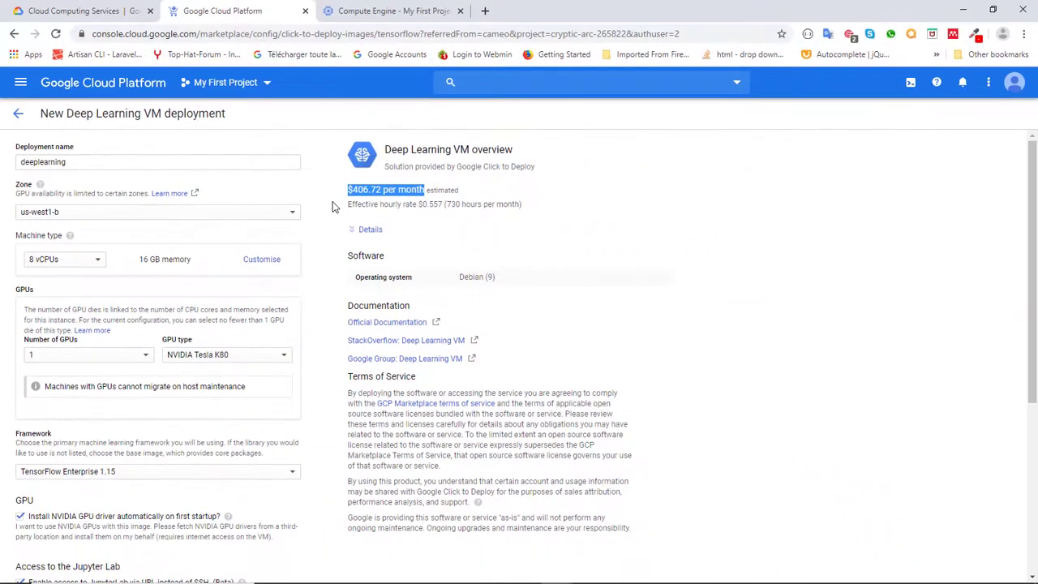
# - Deploy the configured Deep Learning VM and view its deployment details
pyautogui.scroll(-4, 332, 209)
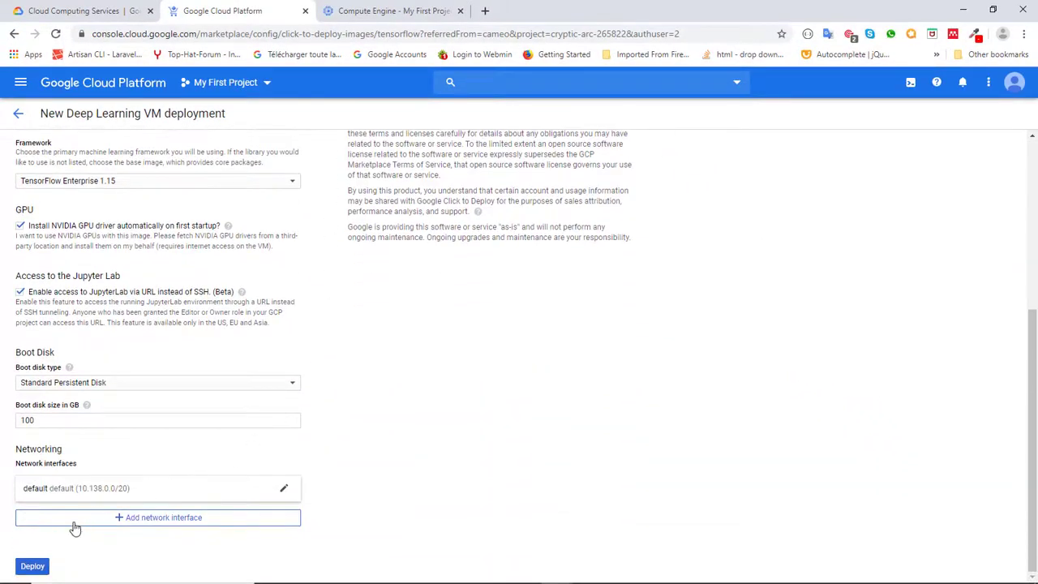
pyautogui.click(69, 550)
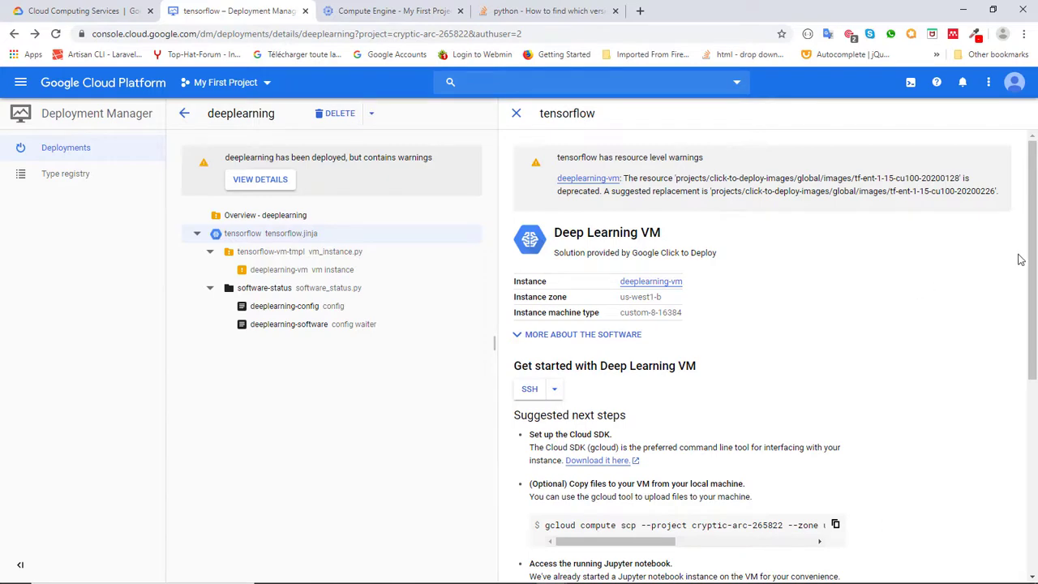
pyautogui.moveTo(1034, 259); pyautogui.dragTo(1034, 237)
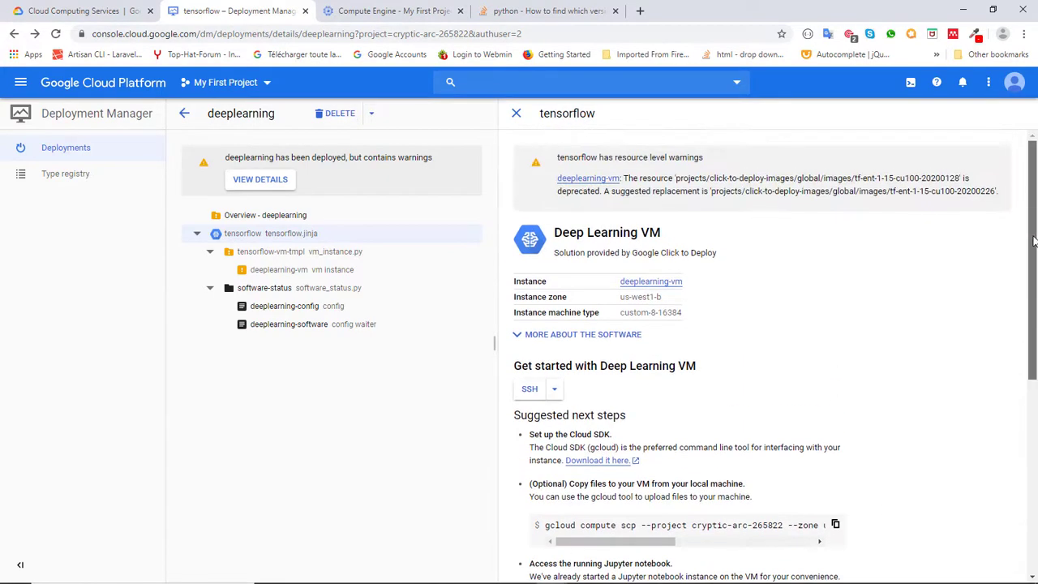
# - Leave the deployment details, open the Compute Engine VM instances list and check the status of deeplearning-vm
pyautogui.click(184, 113)
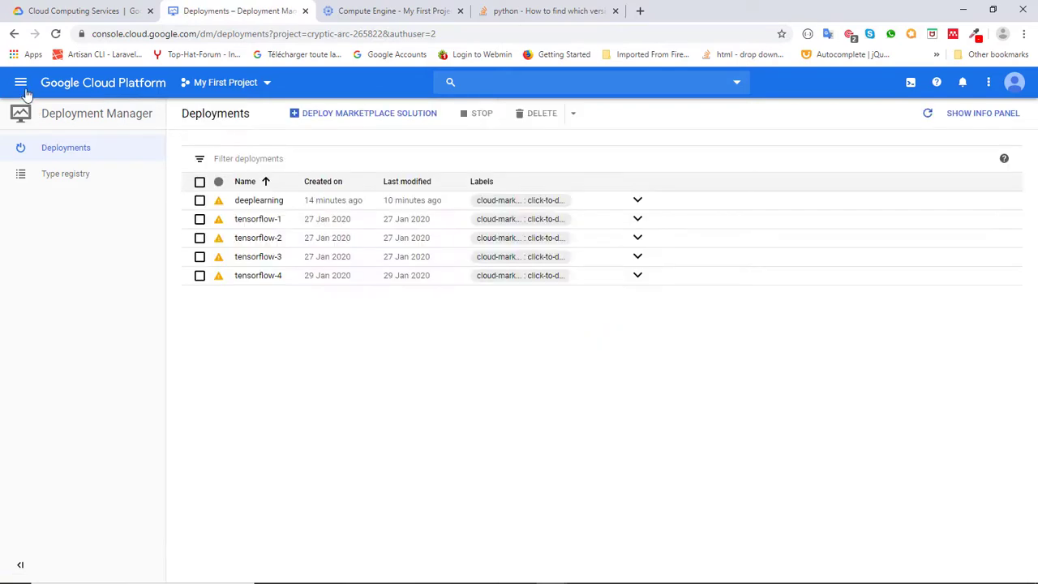
pyautogui.click(20, 82)
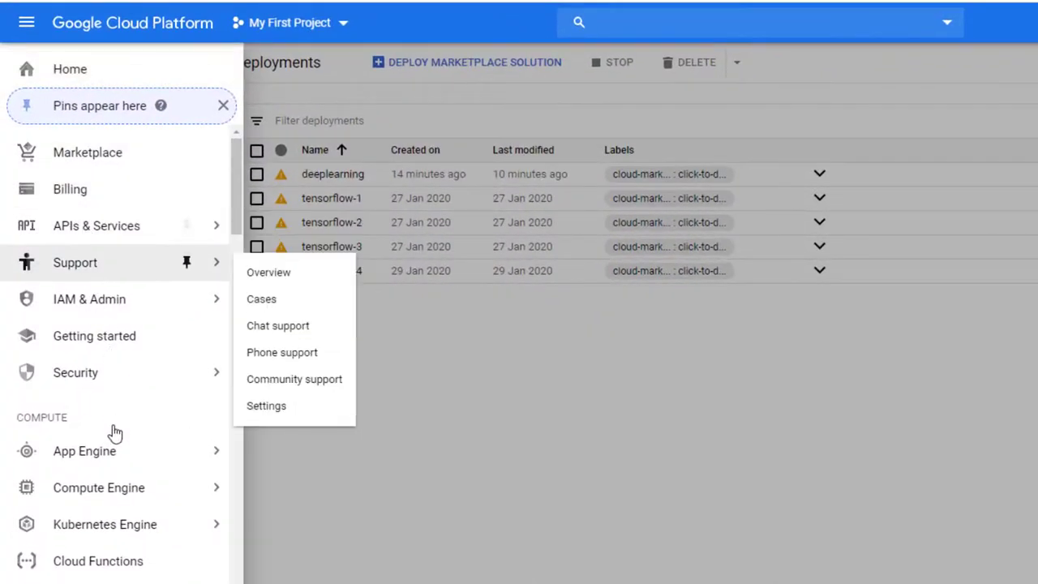
pyautogui.moveTo(102, 492)
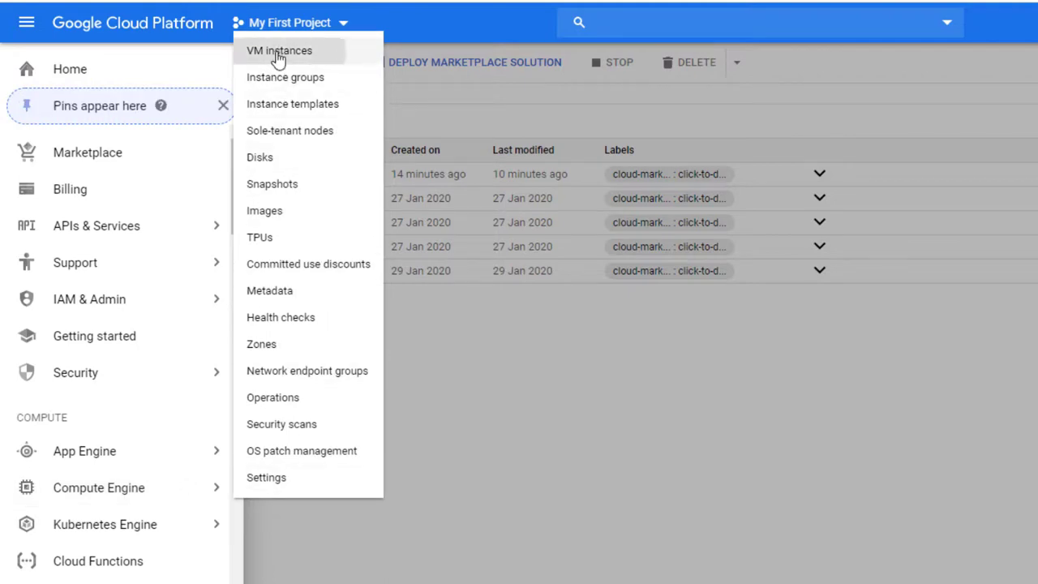
pyautogui.click(278, 53)
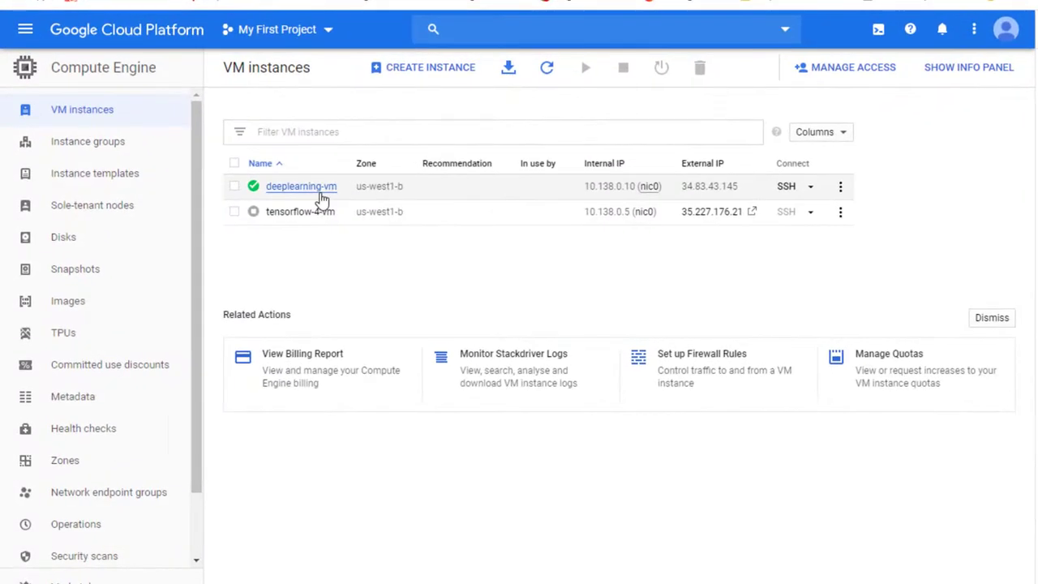
pyautogui.moveTo(254, 187)
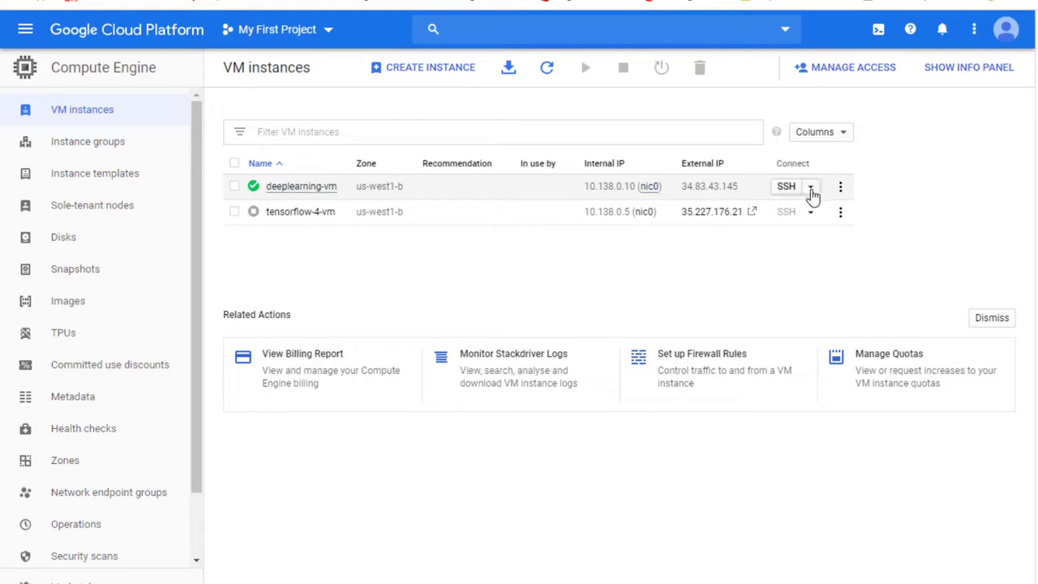
# - Open an SSH session to deeplearning-vm and list its installed Python packages with pip freeze
pyautogui.click(234, 186)
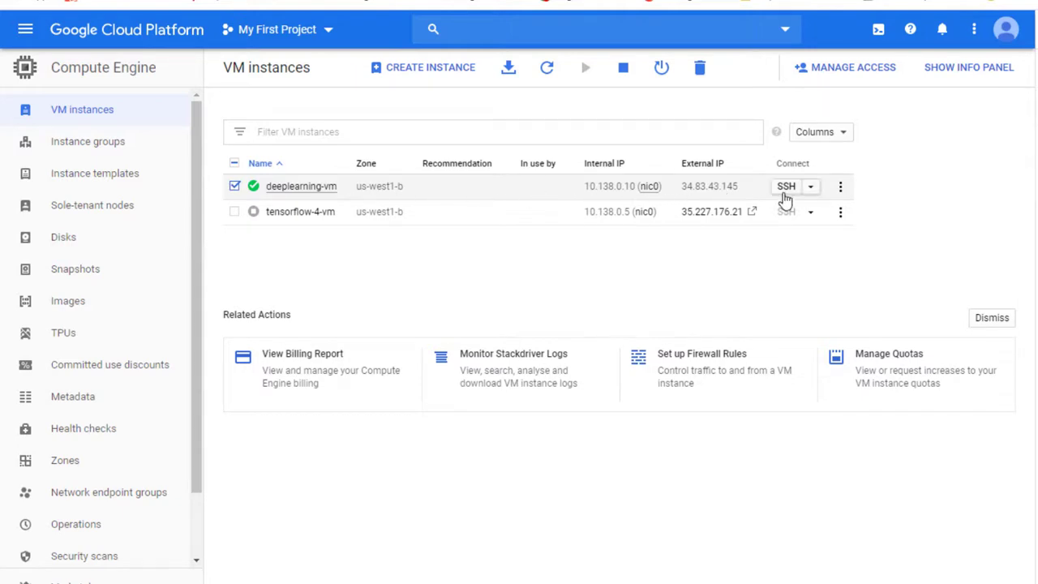
pyautogui.click(786, 194)
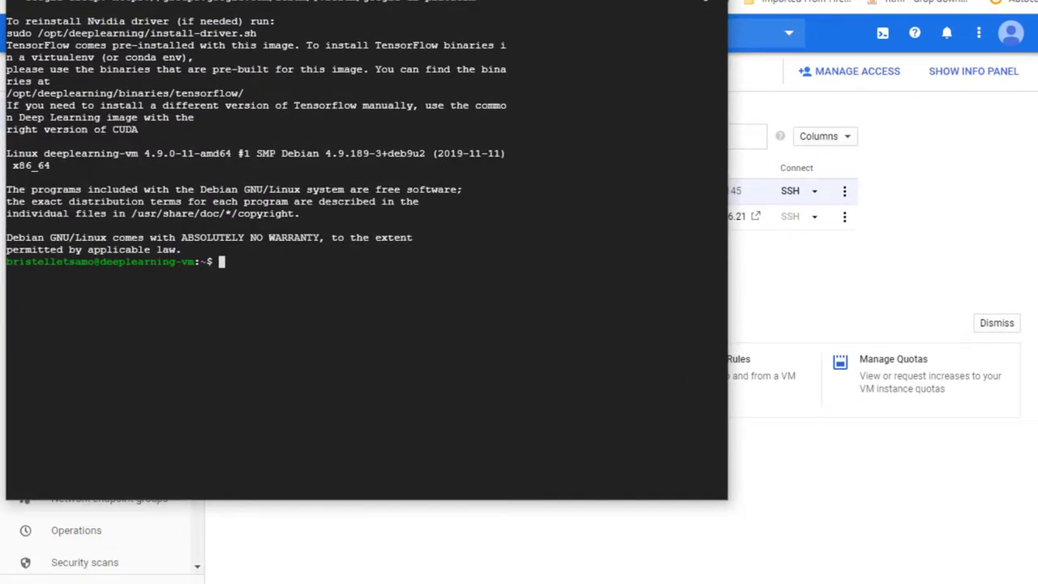
pyautogui.moveTo(325, 0); pyautogui.dragTo(412, 43)
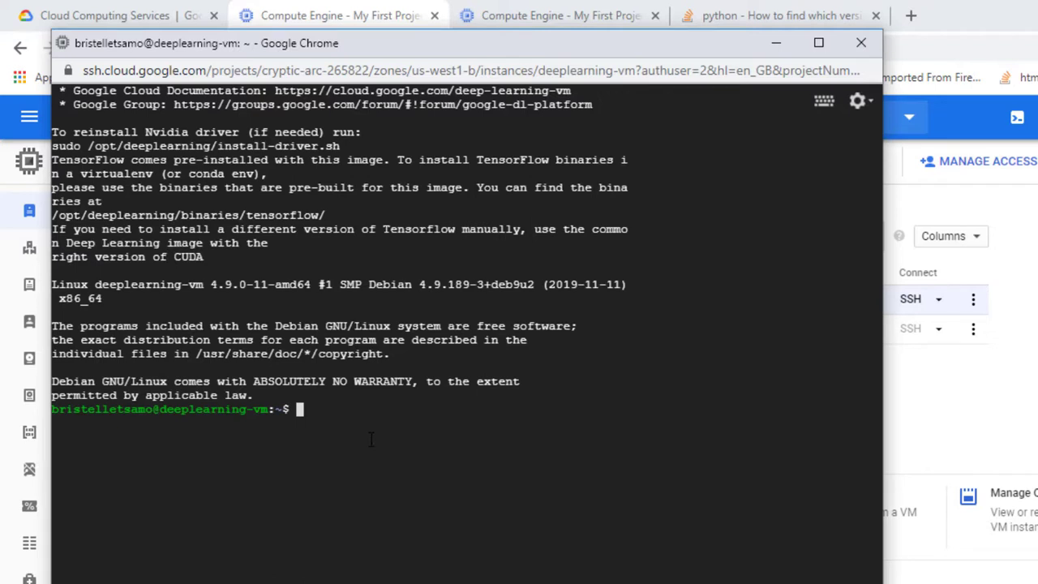
pyautogui.write('pip freeze')
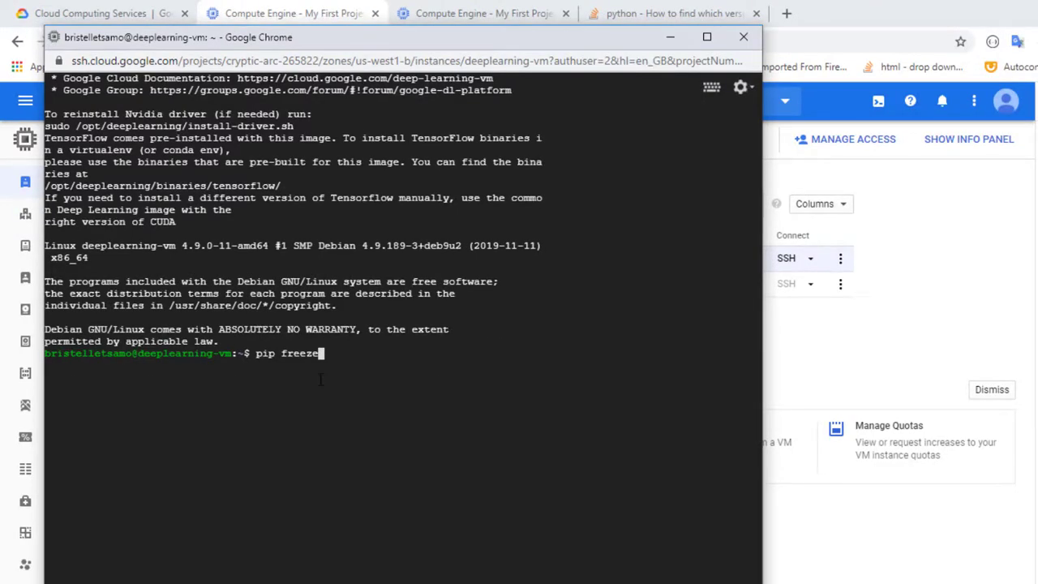
pyautogui.press('Return')
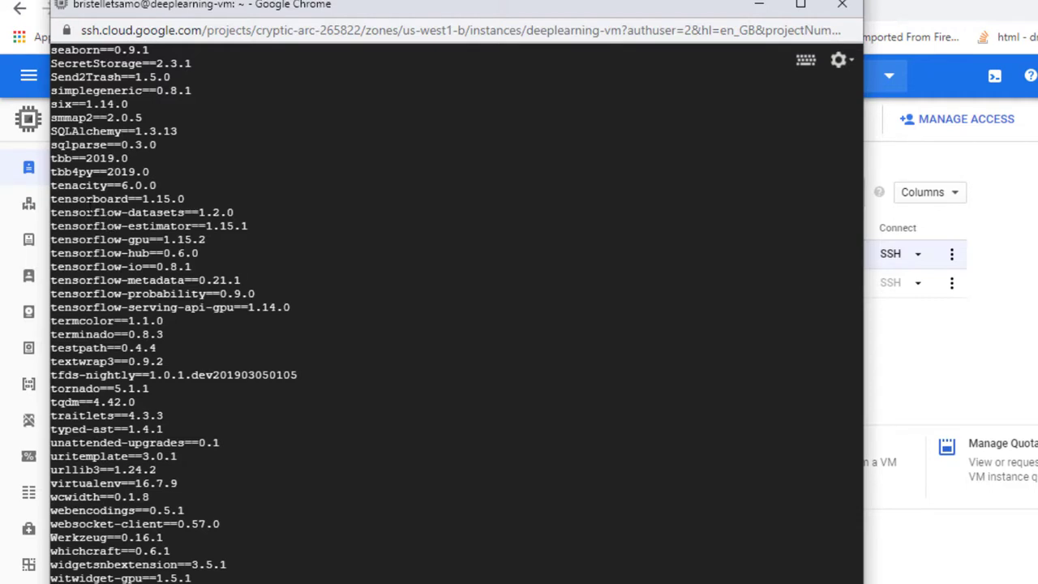
# - Examine the installed package list for the TensorBoard and tensorflow-gpu versions and the other preinstalled Python libraries
pyautogui.moveTo(62, 198); pyautogui.dragTo(185, 199)
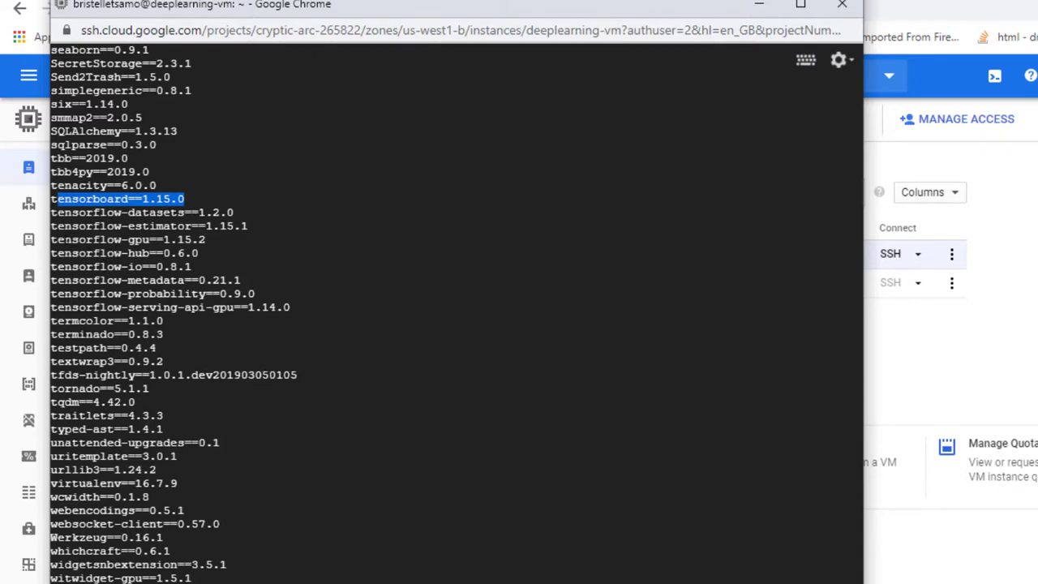
pyautogui.moveTo(65, 239); pyautogui.dragTo(206, 239)
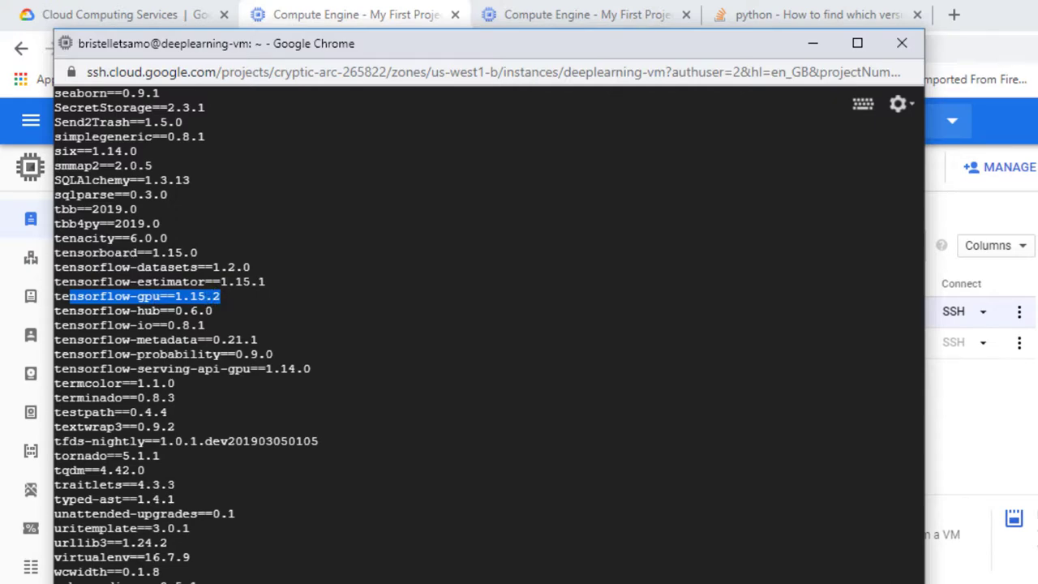
pyautogui.scroll(9, 487, 332)
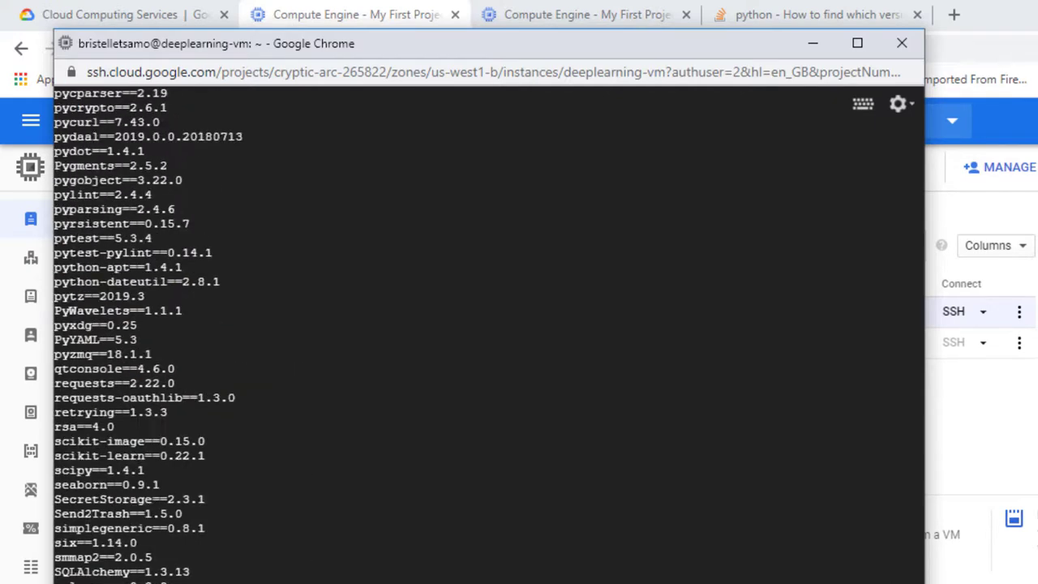
pyautogui.scroll(4, 155, 547)
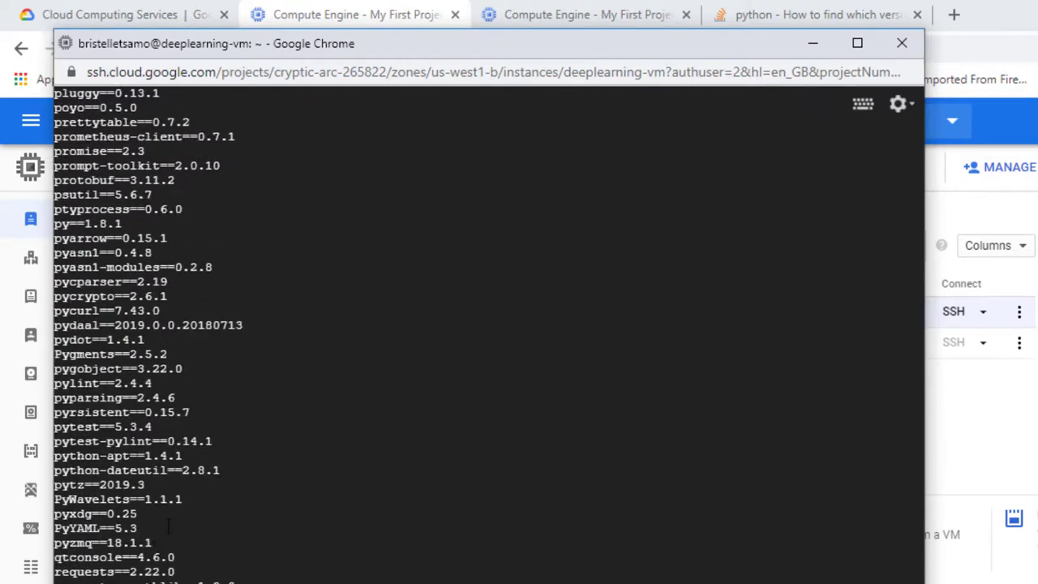
pyautogui.scroll(-13, 168, 526)
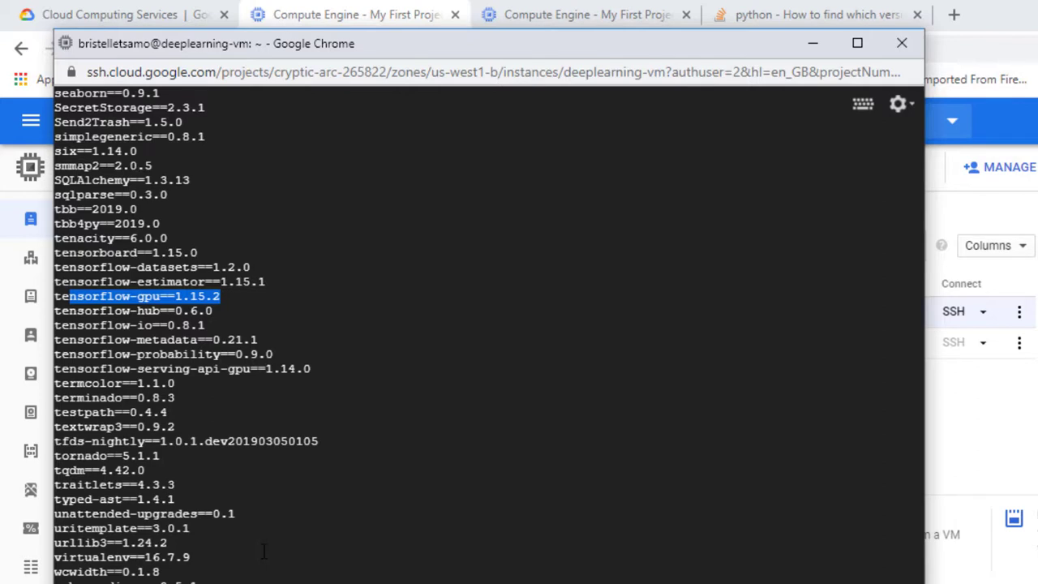
pyautogui.scroll(13, 243, 511)
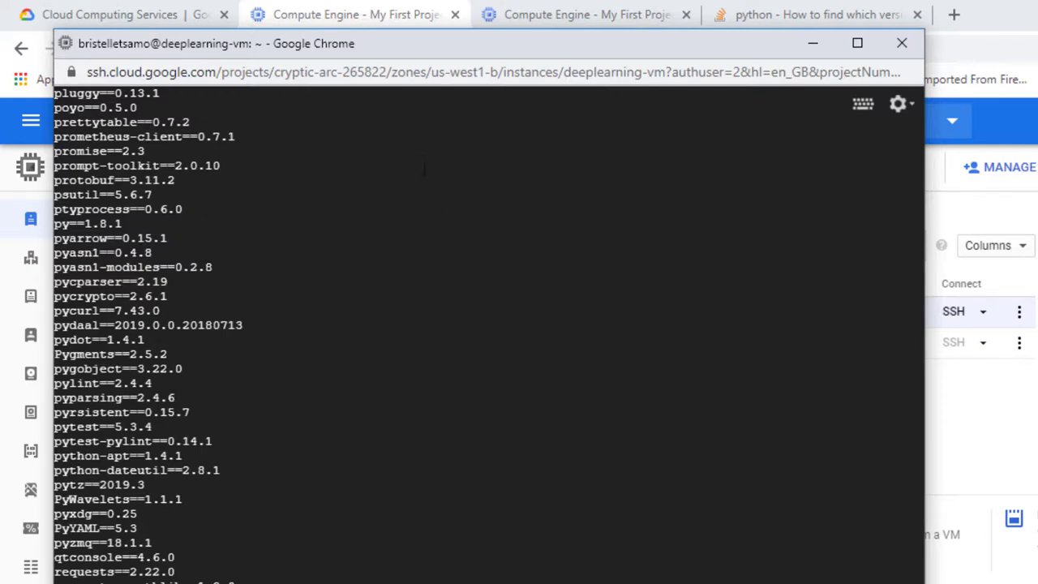
pyautogui.scroll(2, 265, 424)
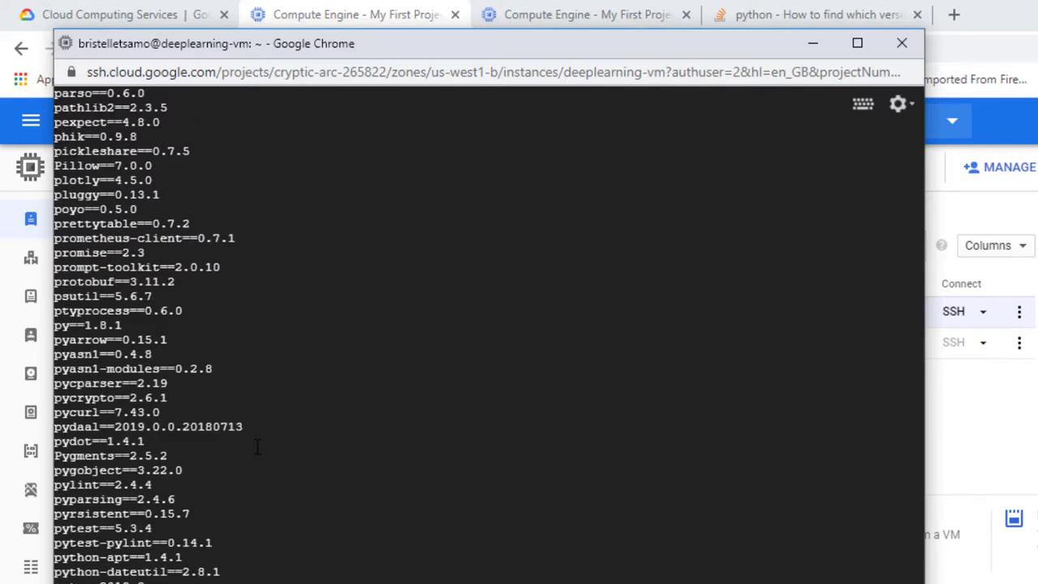
pyautogui.scroll(11, 258, 446)
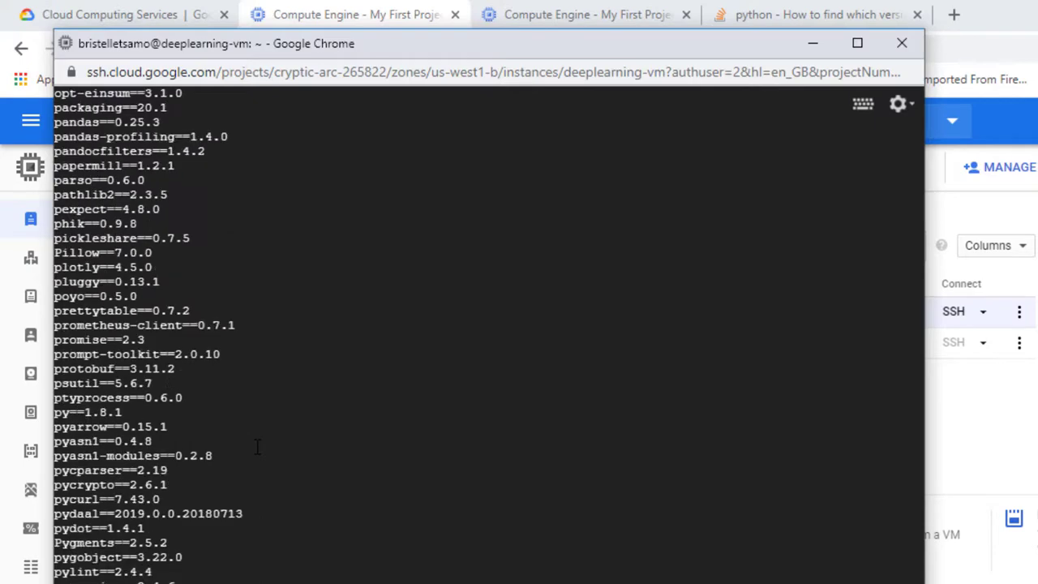